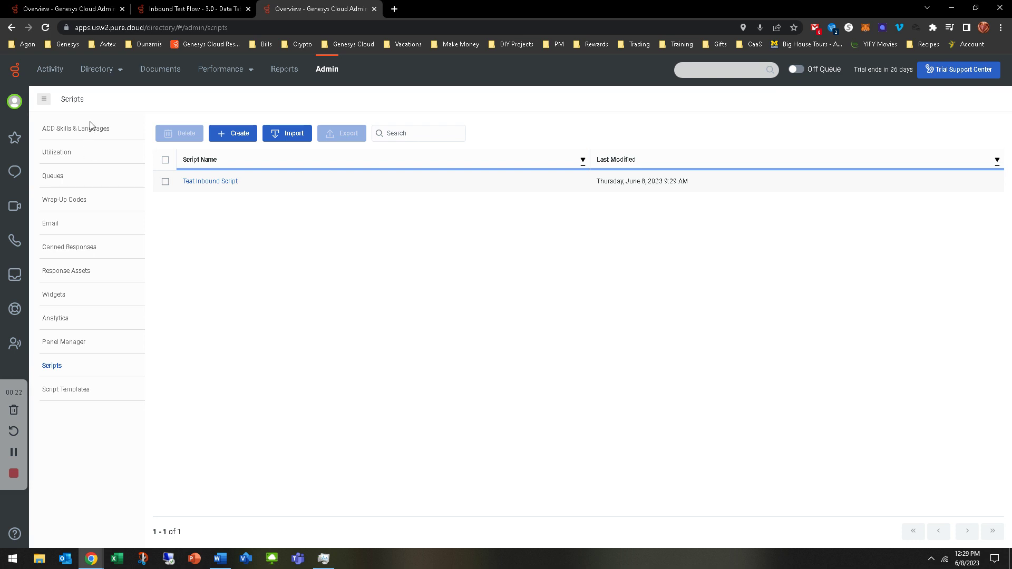
Open the admin Scripts list, which shows Test Inbound Script.
left_click(57, 369)
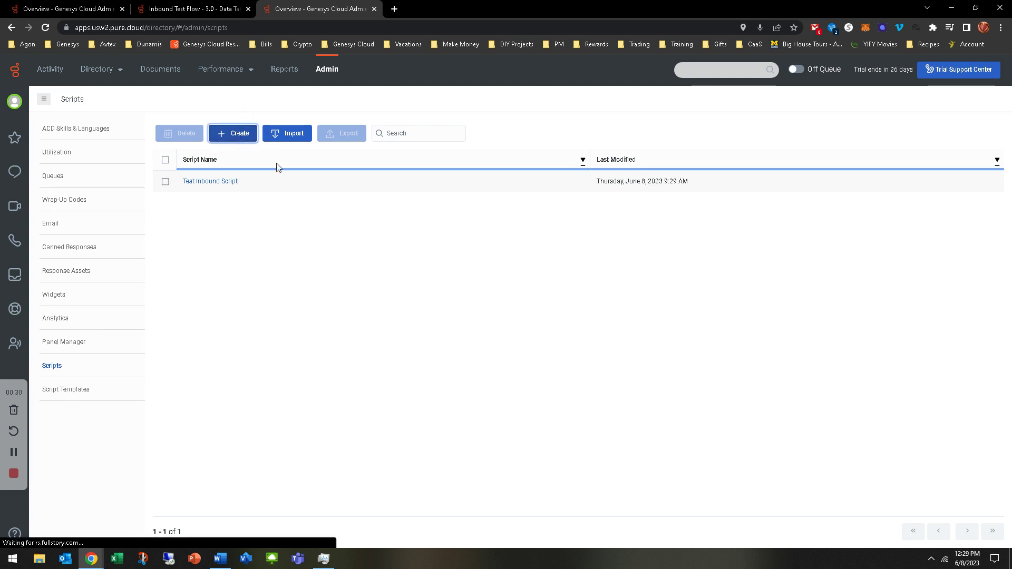
Create a new blank script named 'Test Inbound Agent Script'.
left_click(235, 135)
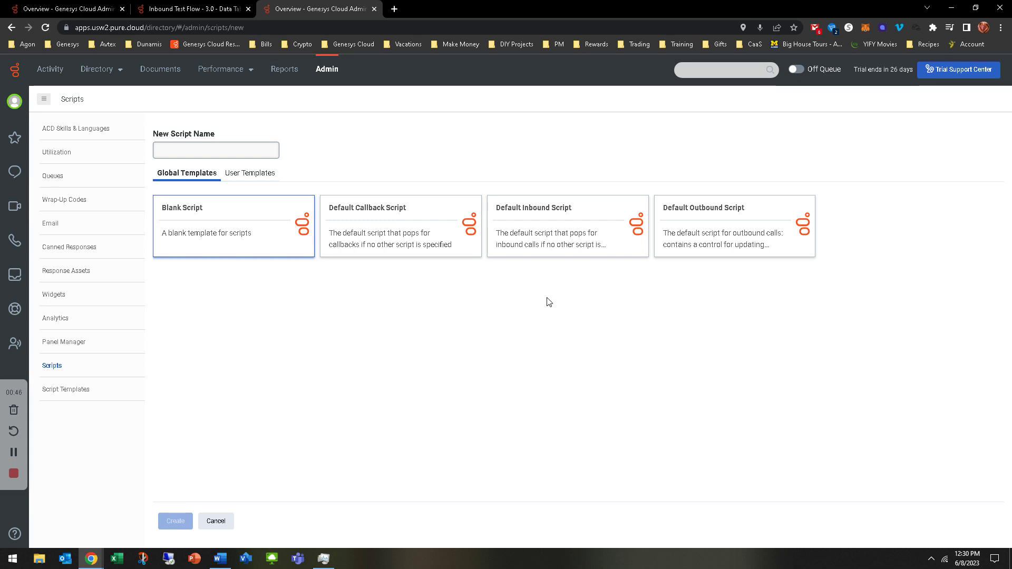
left_click(216, 151)
type("Test Inbou")
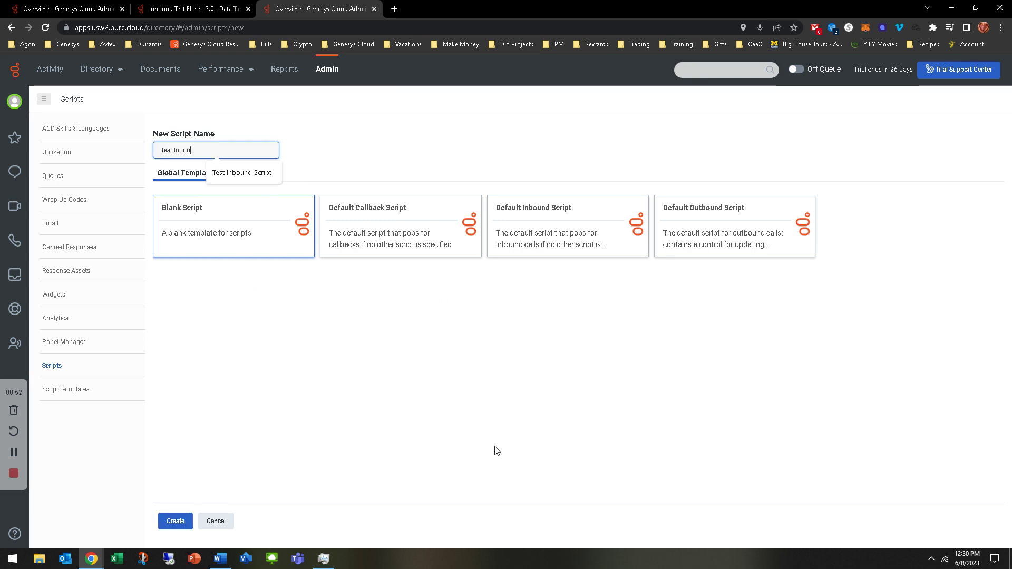
type("nd Agent Script")
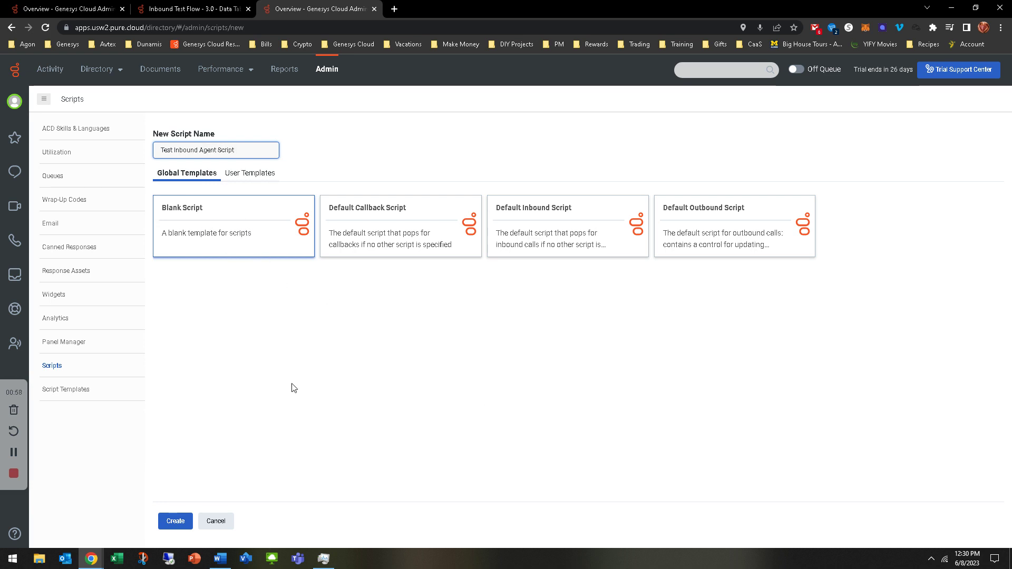
left_click(219, 242)
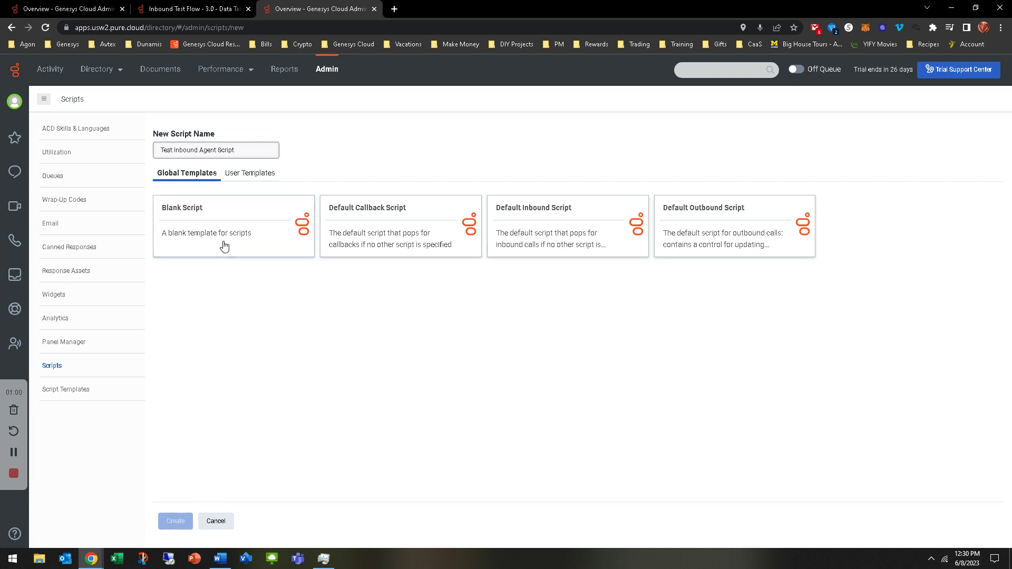
left_click(222, 229)
left_click(176, 521)
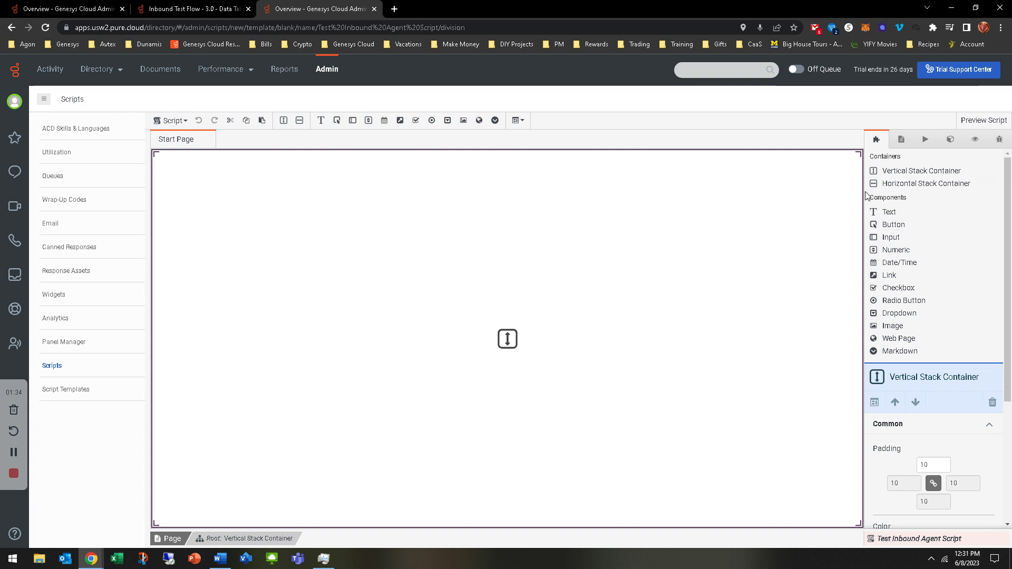
Place a horizontal stack container atop the Start Page with a Text component inside, removing stray text boxes.
left_click_drag(916, 183, 351, 373)
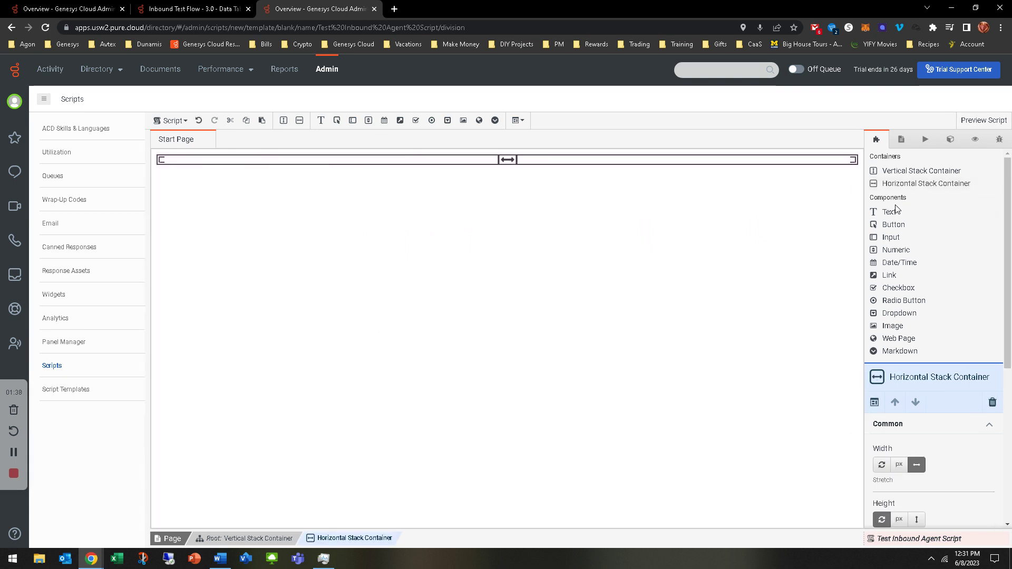
left_click_drag(892, 213, 209, 161)
left_click_drag(889, 212, 417, 176)
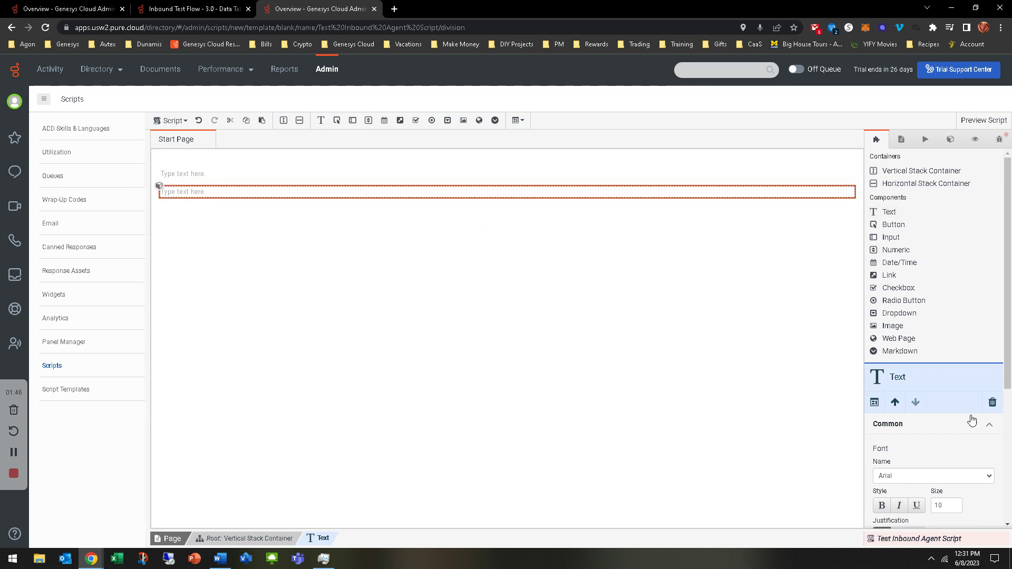
left_click(993, 403)
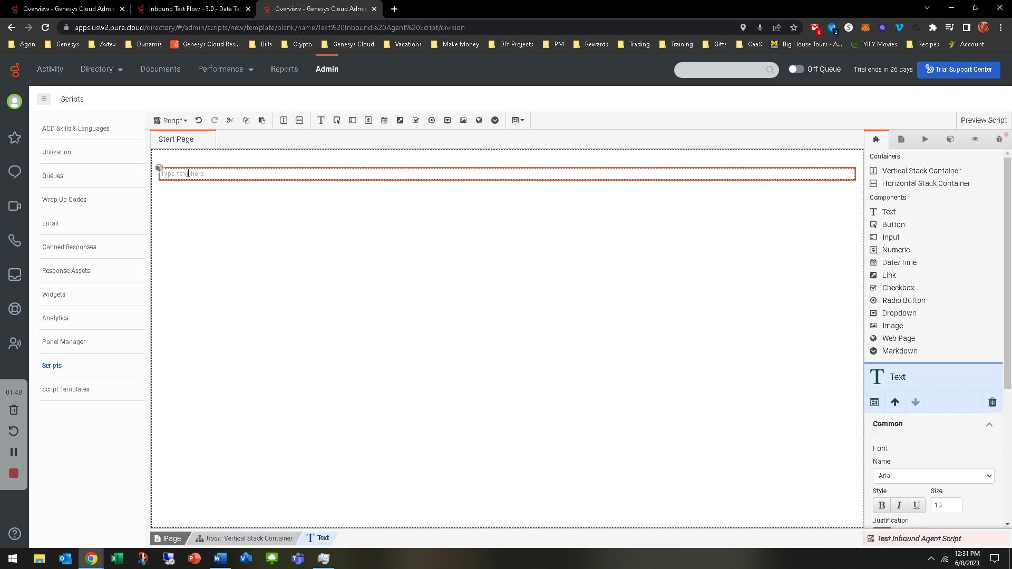
left_click(328, 321)
left_click(199, 177)
left_click(200, 177)
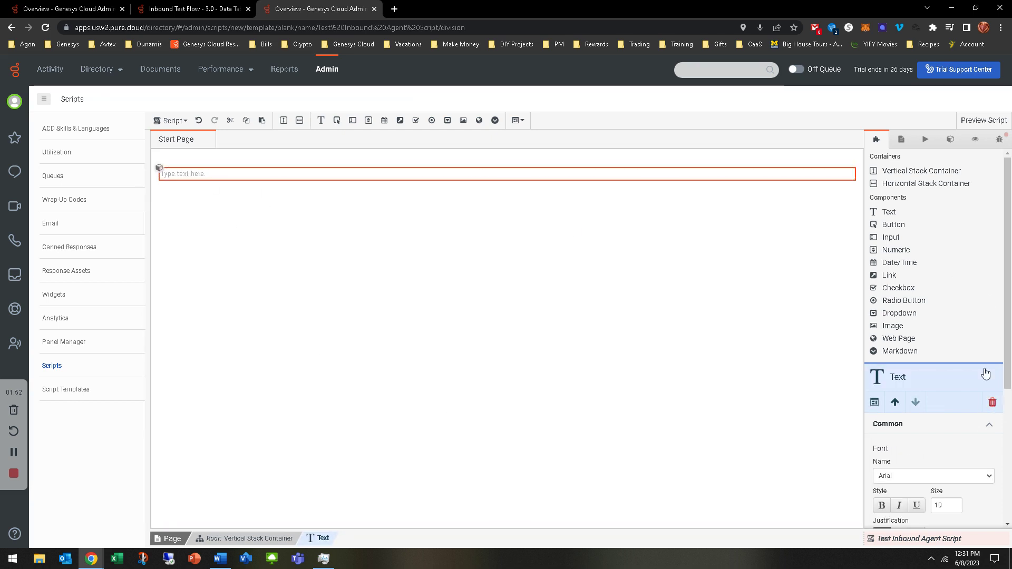
left_click(992, 403)
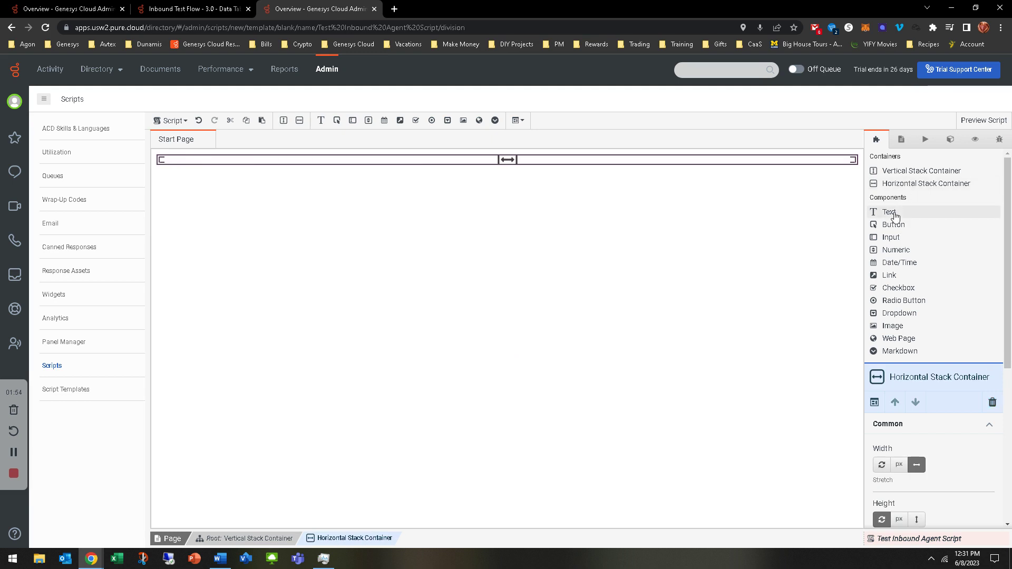
left_click_drag(894, 216, 888, 260)
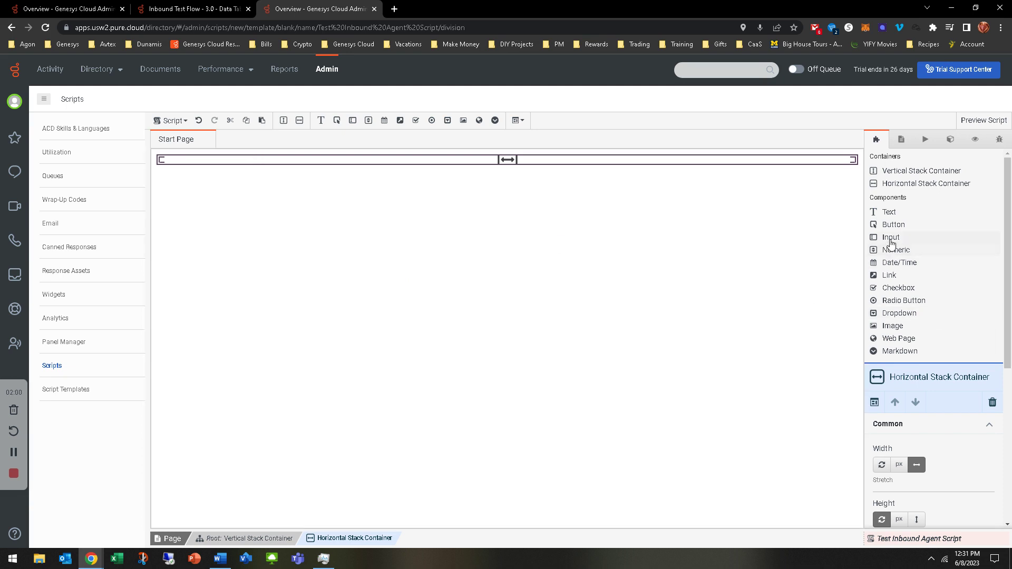
left_click_drag(887, 213, 260, 165)
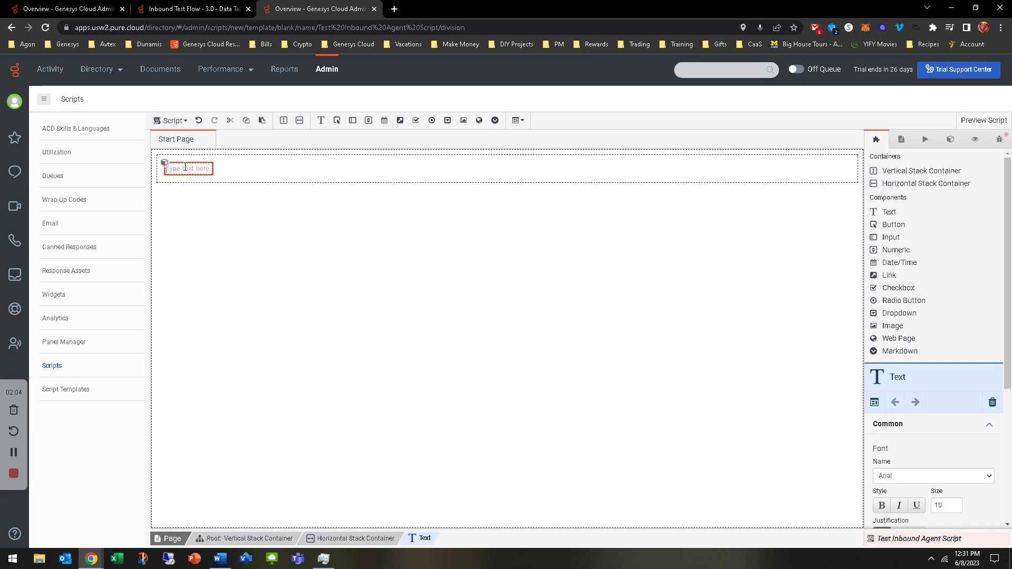
Label the first row 'Conversation ID' and add an empty value field beside it.
type("Internac")
key("BackSpace")
key("BackSpace")
key("BackSpace")
type("Converstati")
type("tion ID")
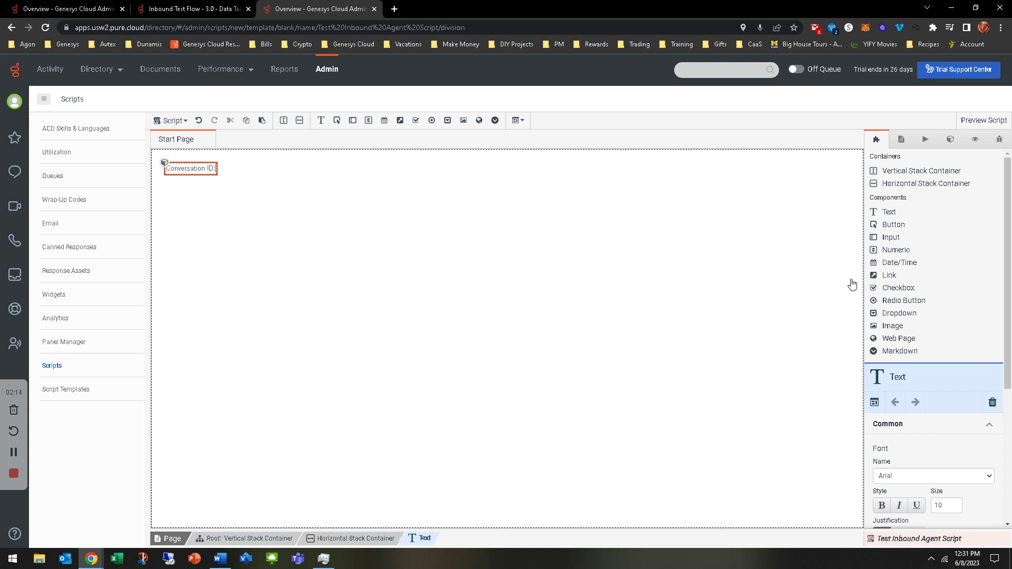
left_click_drag(886, 212, 286, 167)
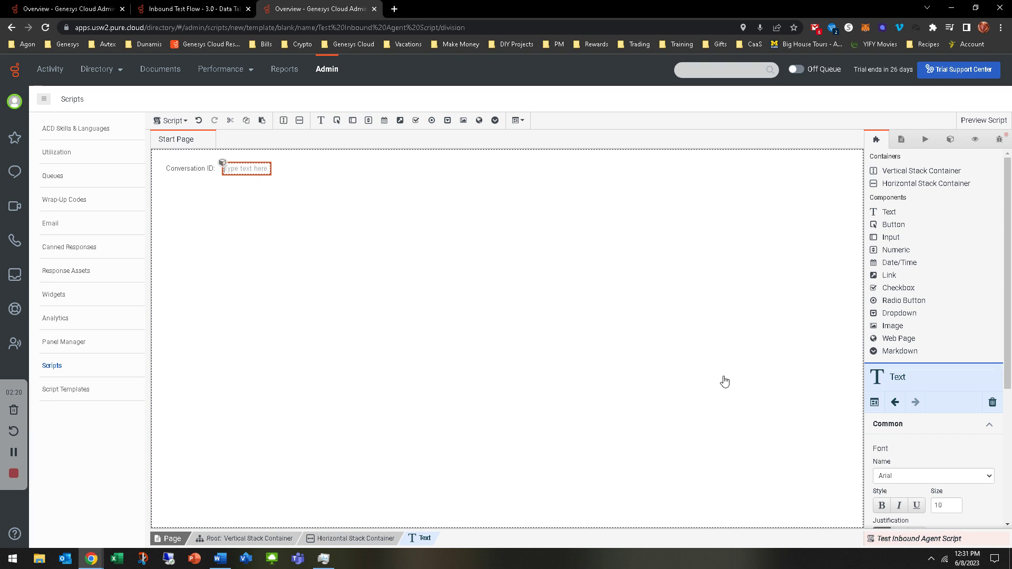
Add rows labelled 'Queue:', 'Skill' and 'Welcome Message:' below it.
left_click_drag(914, 184, 296, 202)
left_click_drag(879, 213, 184, 195)
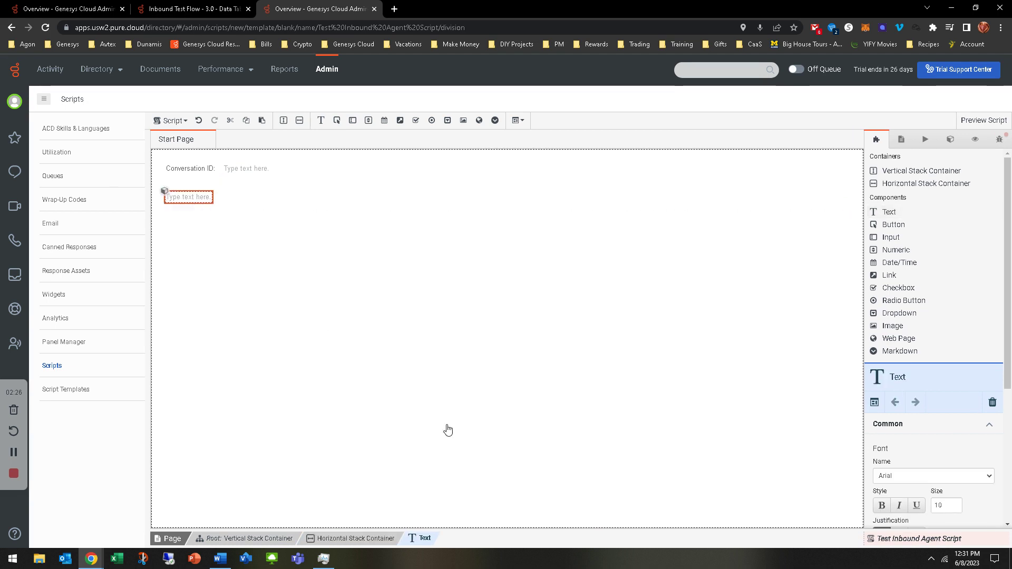
type("Queue:")
left_click_drag(904, 184, 454, 318)
left_click_drag(890, 212, 221, 228)
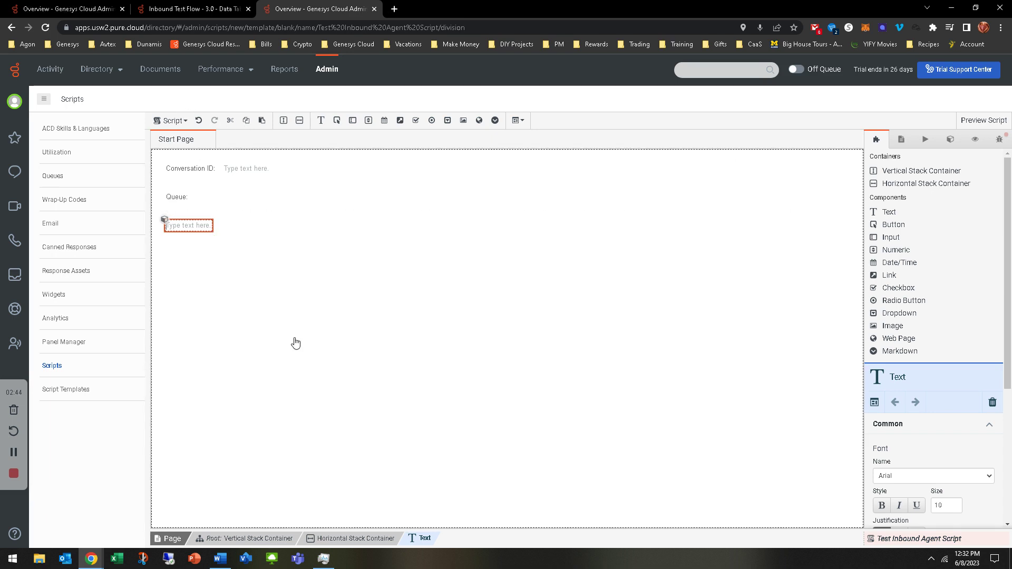
type("Skill:")
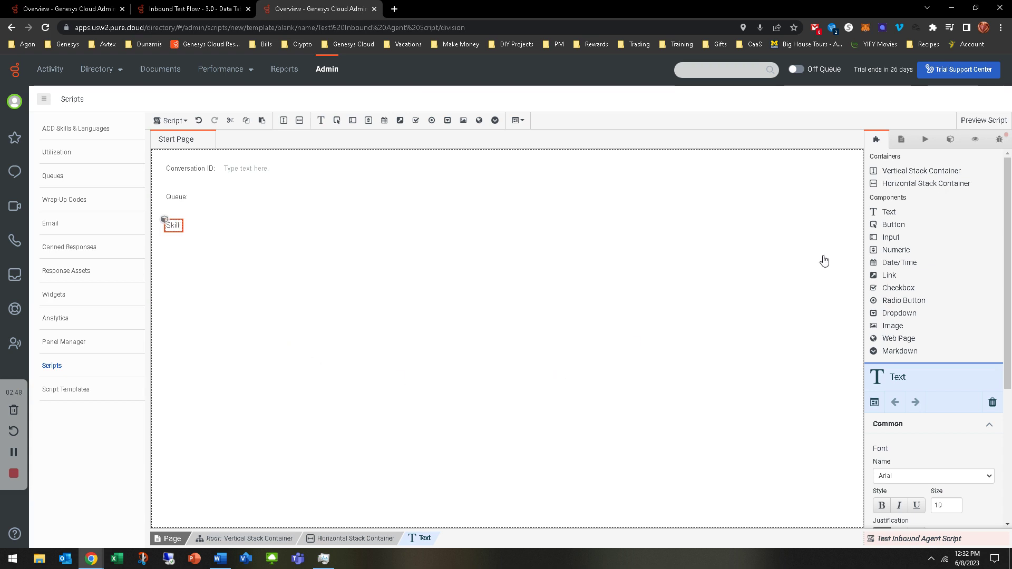
left_click_drag(907, 191, 310, 289)
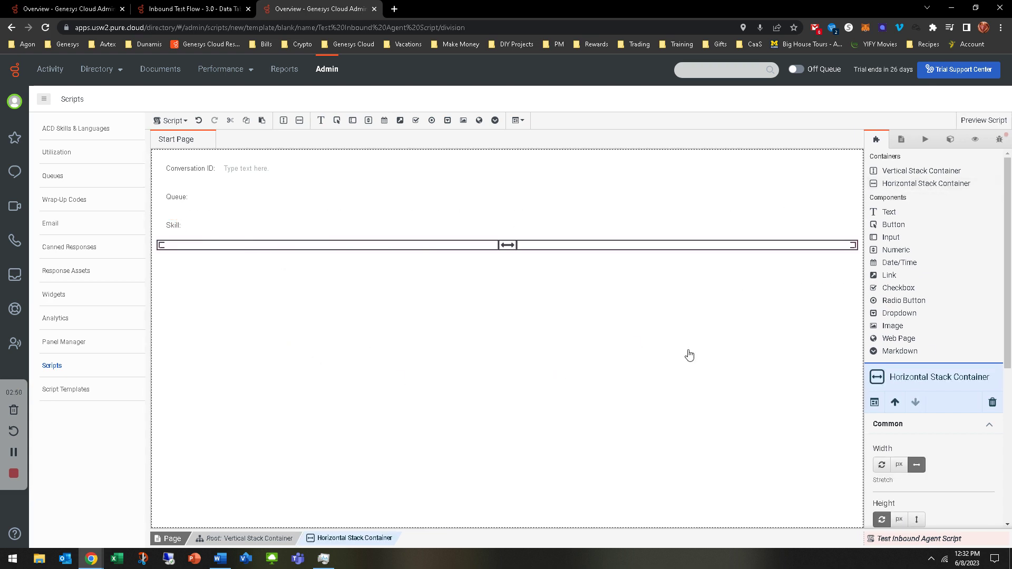
left_click_drag(890, 213, 192, 252)
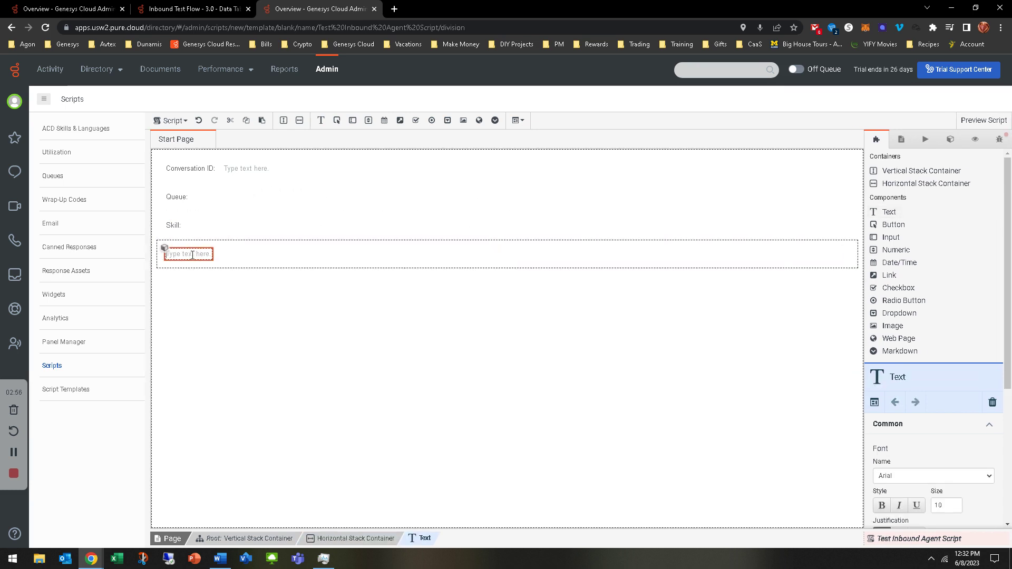
type("Welcom")
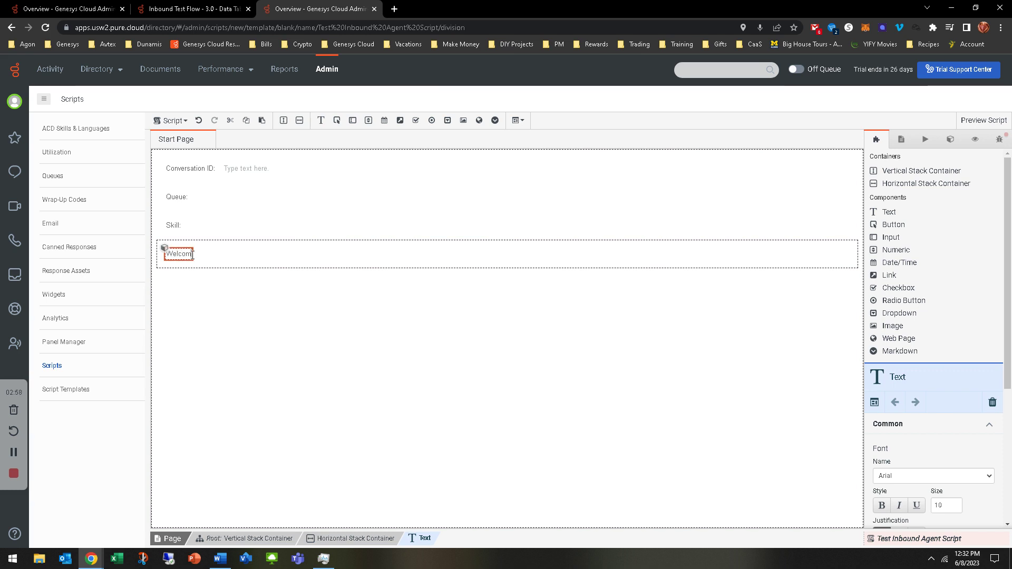
type("e Message:")
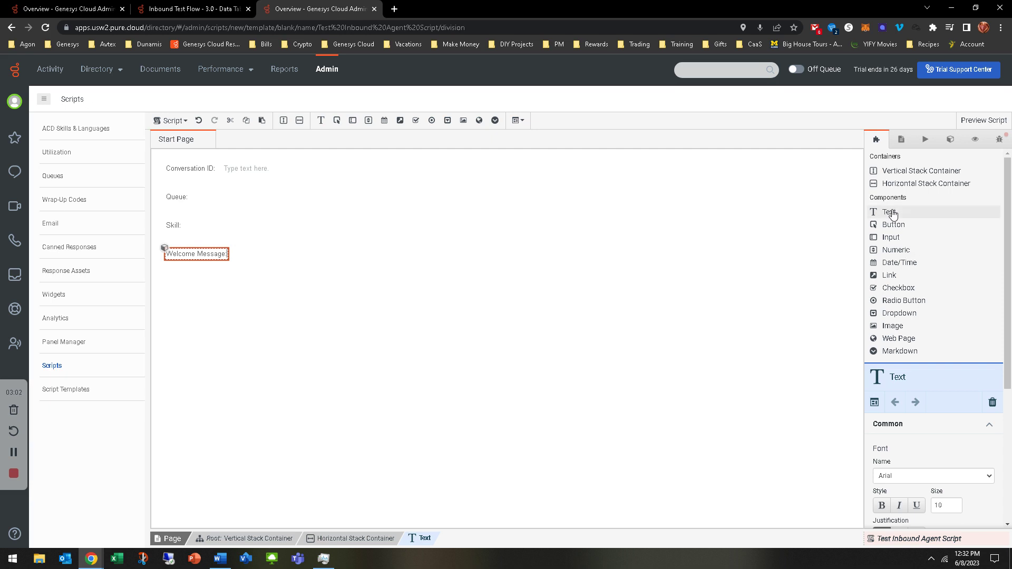
Add empty value fields beside the Queue, Skill and Welcome Message labels.
left_click_drag(891, 212, 214, 198)
left_click_drag(890, 212, 231, 222)
left_click_drag(891, 212, 266, 262)
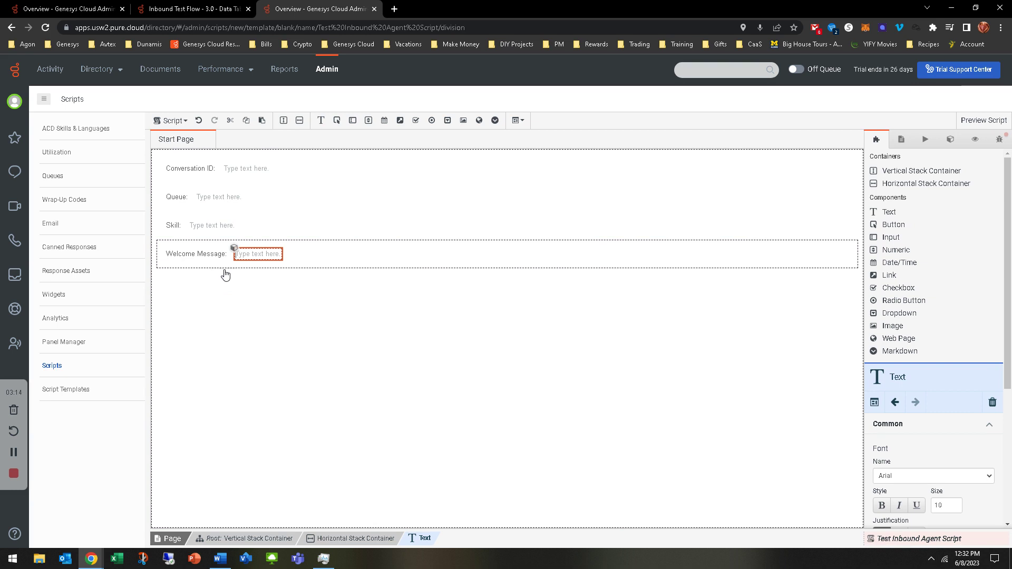
Make the Conversation ID field display the {{Scripter.Interaction ID}} variable.
left_click(250, 170)
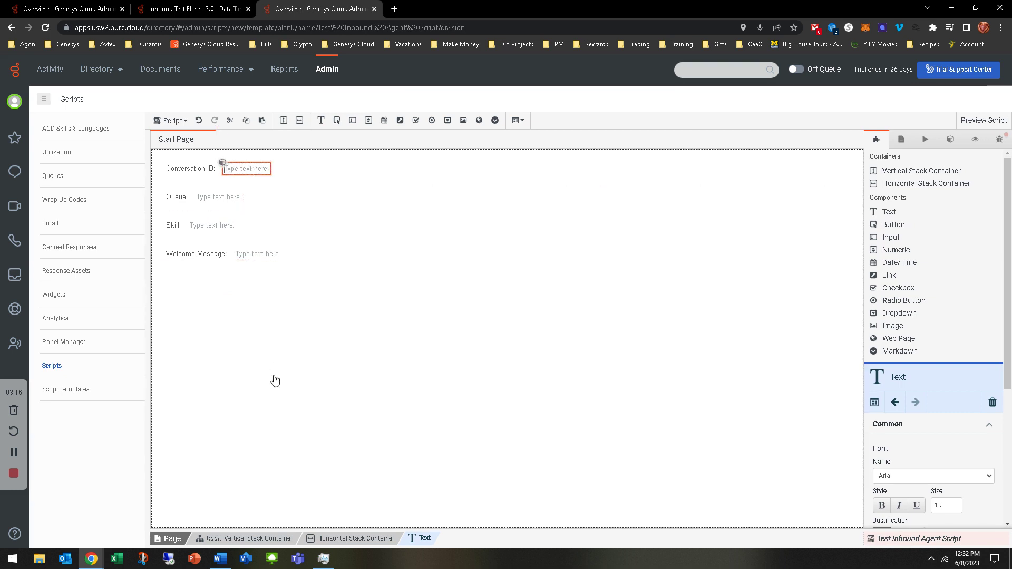
left_click(223, 164)
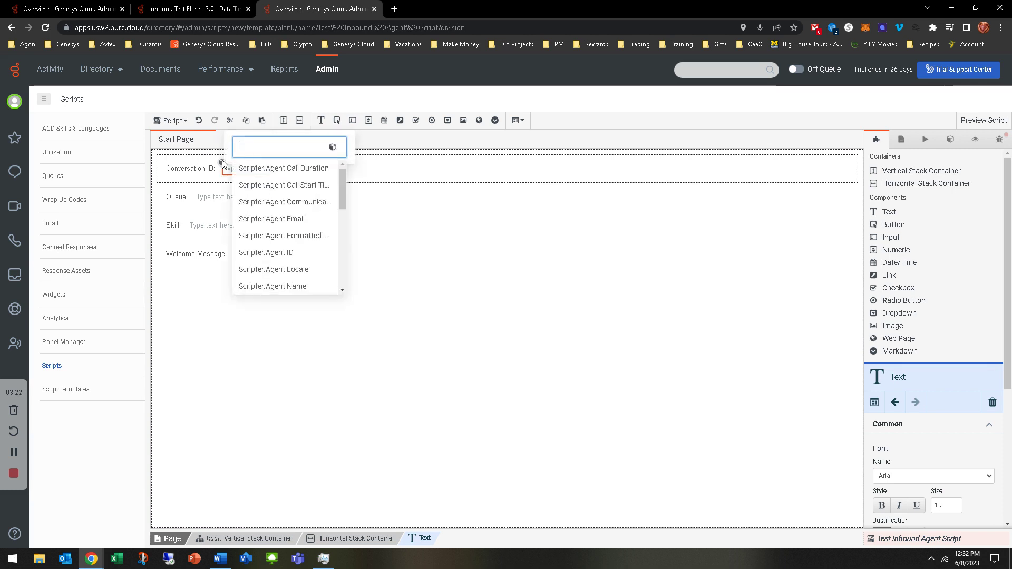
left_click(264, 390)
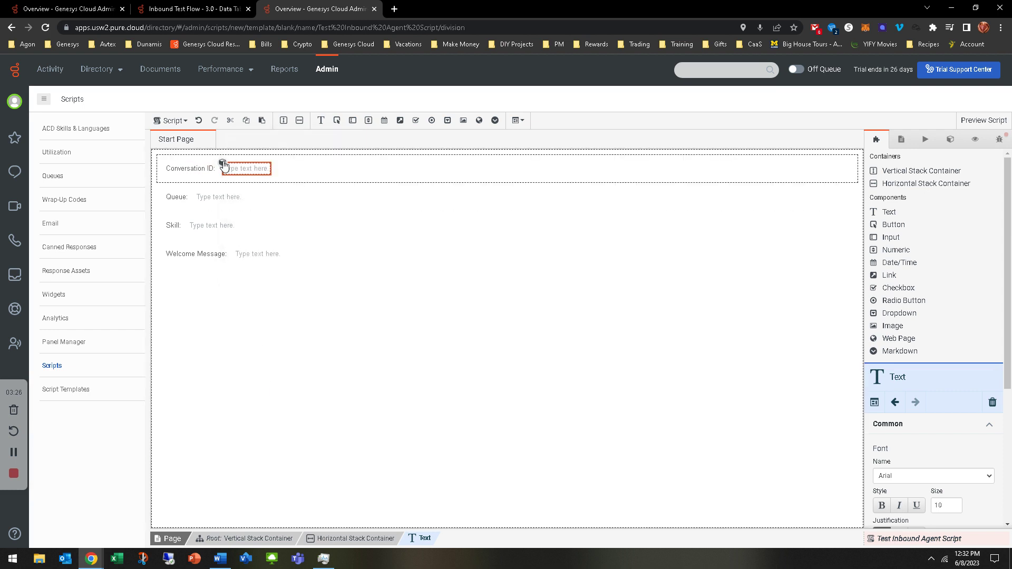
left_click(223, 165)
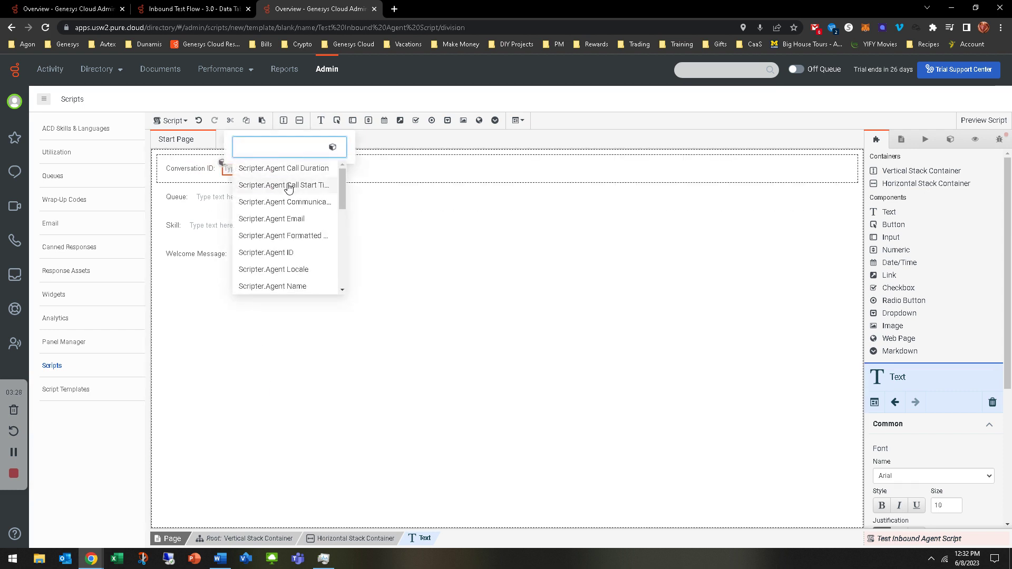
scroll(289, 199, "down", 5)
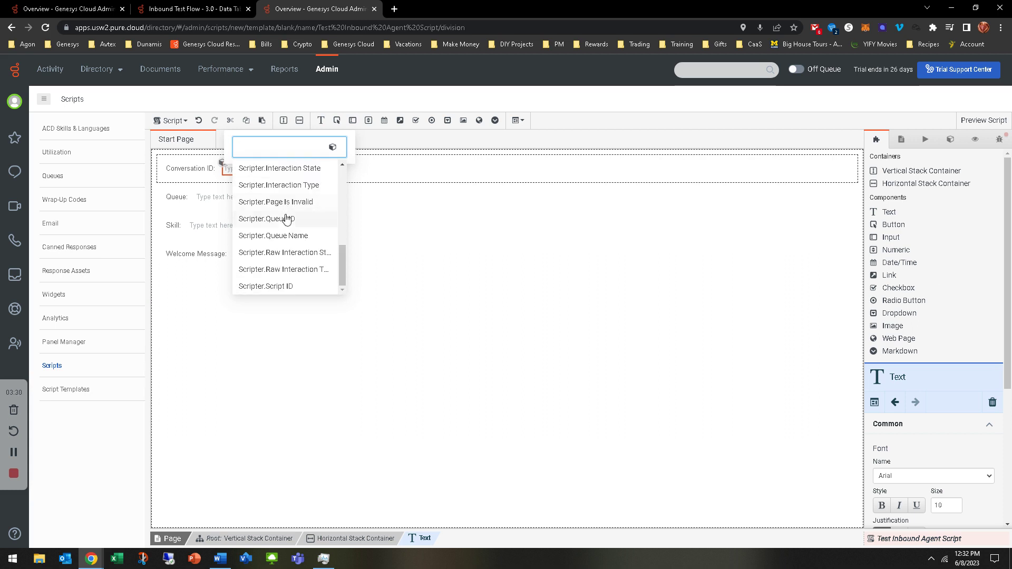
scroll(291, 238, "up", 5)
scroll(291, 238, "down", 3)
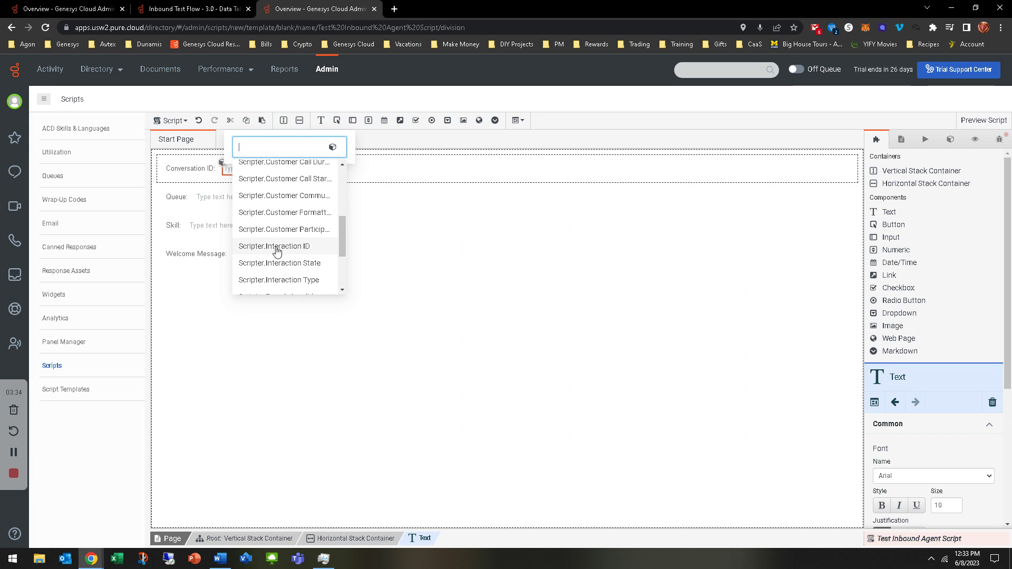
left_click(275, 247)
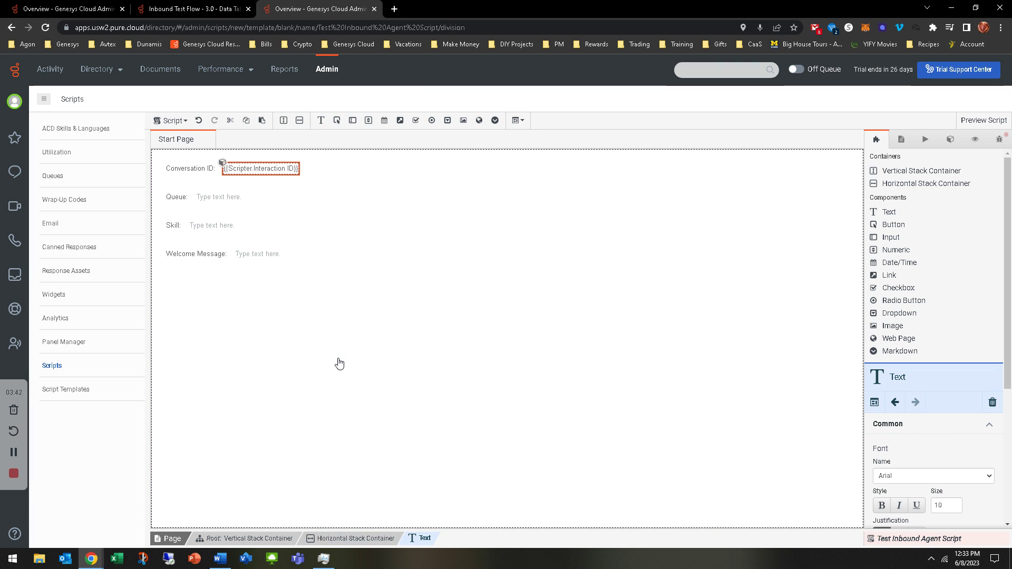
Insert {{Scripter.Queue Name}} into the Queue field.
left_click(227, 208)
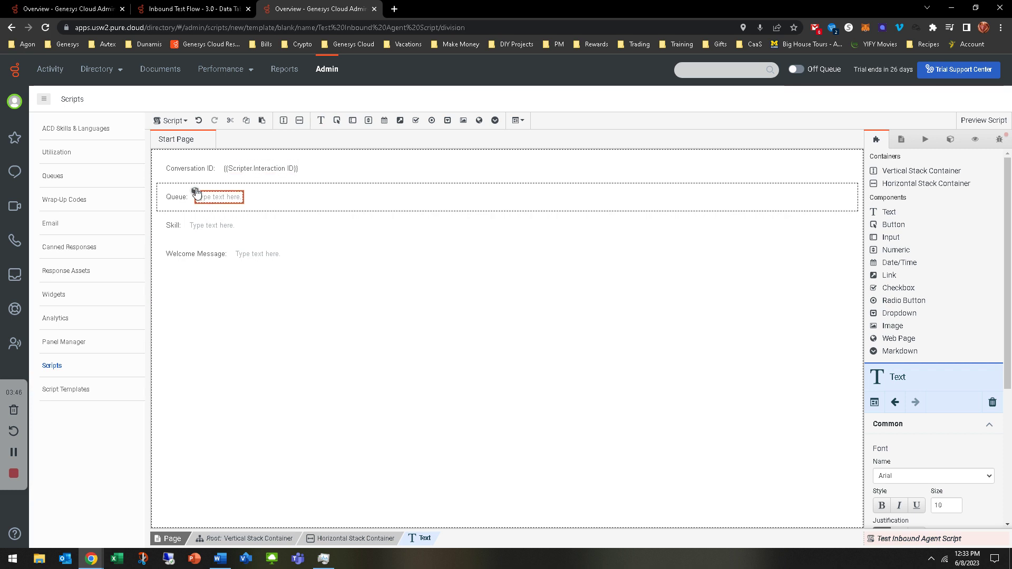
left_click(195, 192)
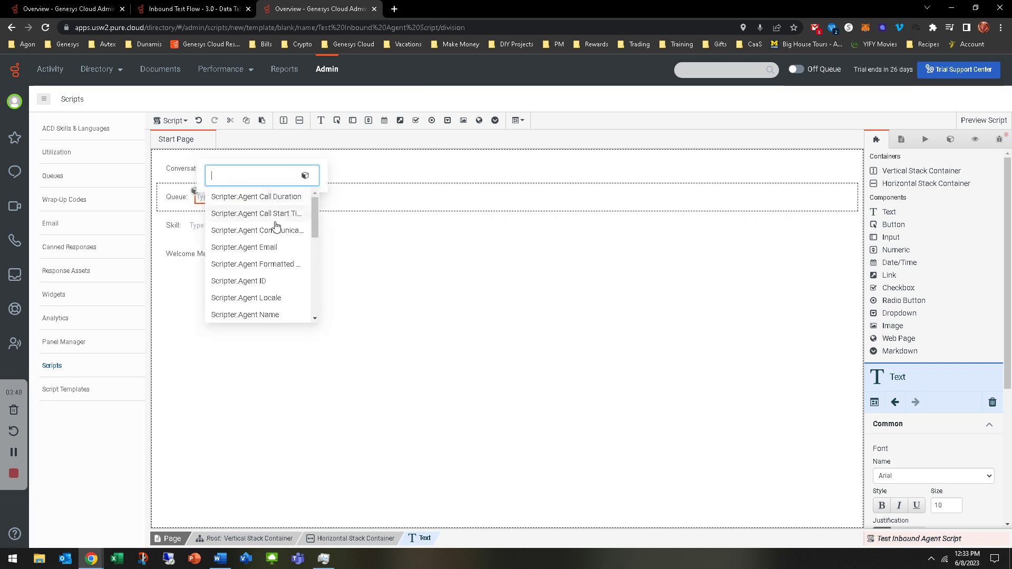
scroll(271, 279, "down", 10)
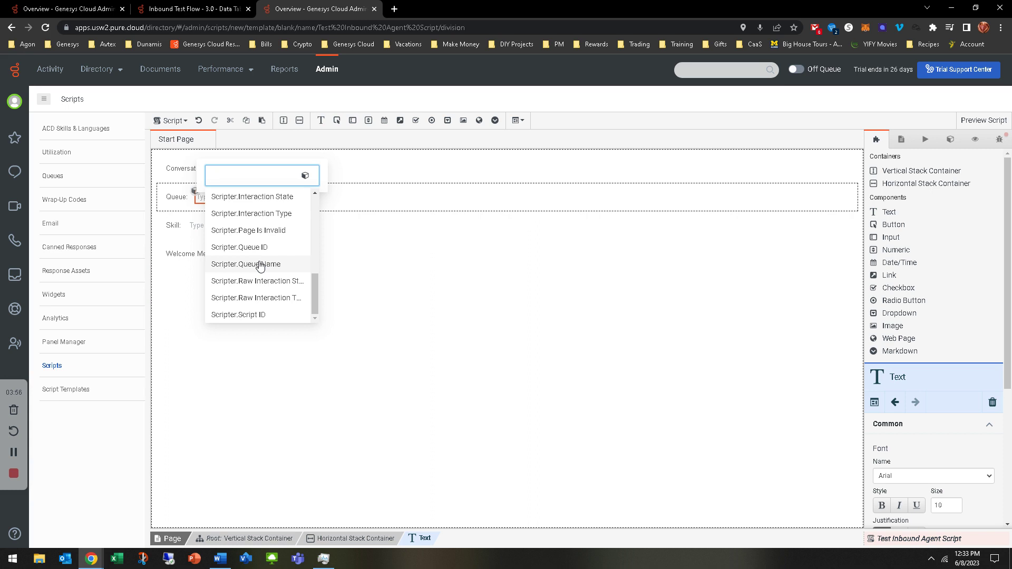
left_click(260, 264)
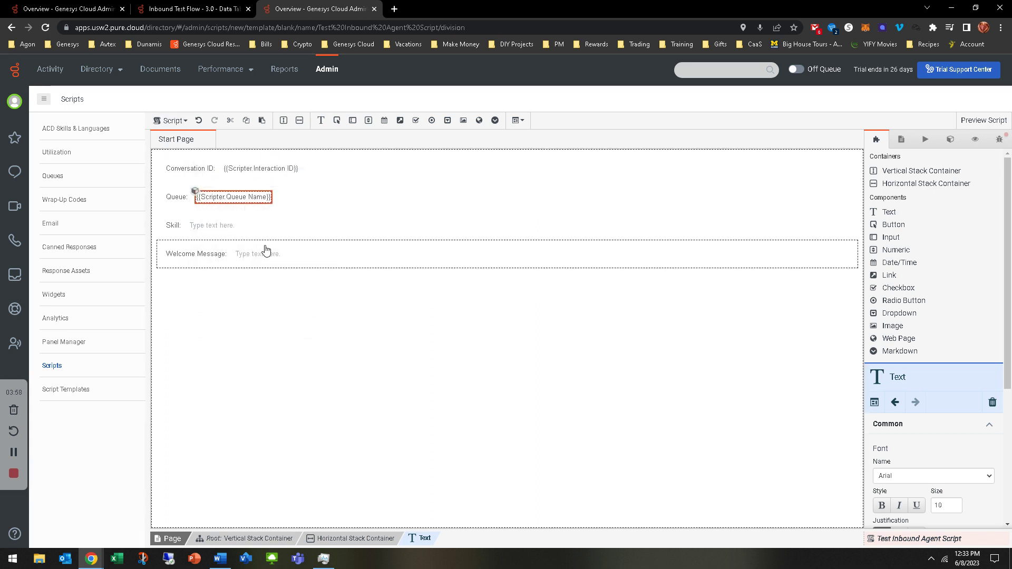
Write 'Thank you for calling Dunamis Consulting. My name is {{Scripter.Agent Name}}. How can I be of assistance'.
left_click(265, 253)
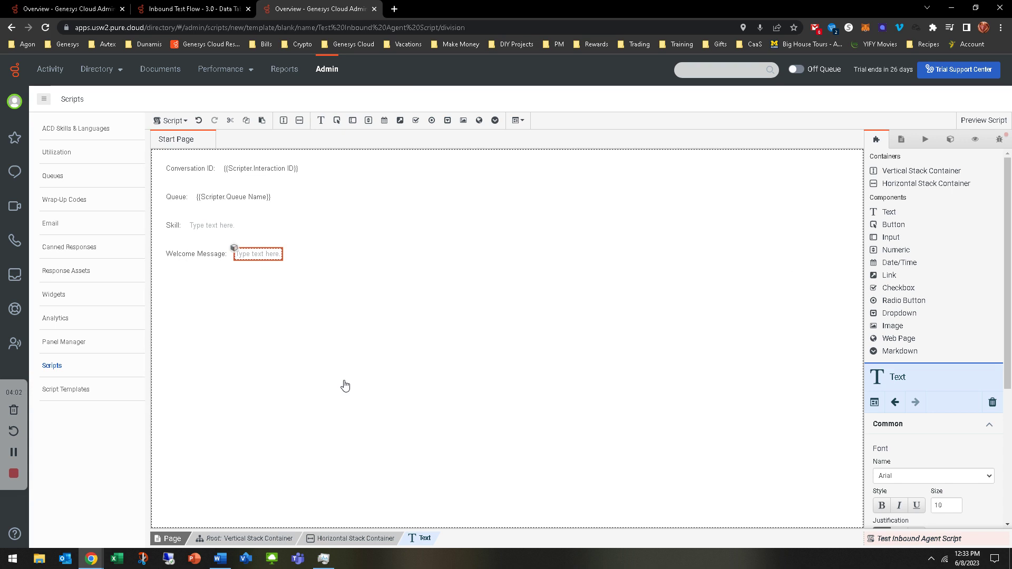
type("Thank you for calling Dunamis Con")
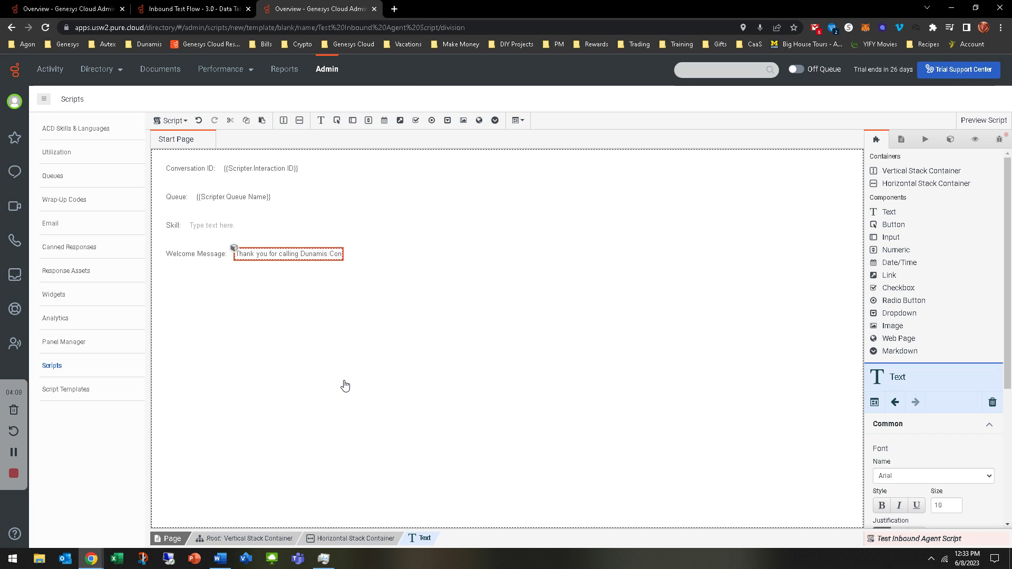
type("suling.")
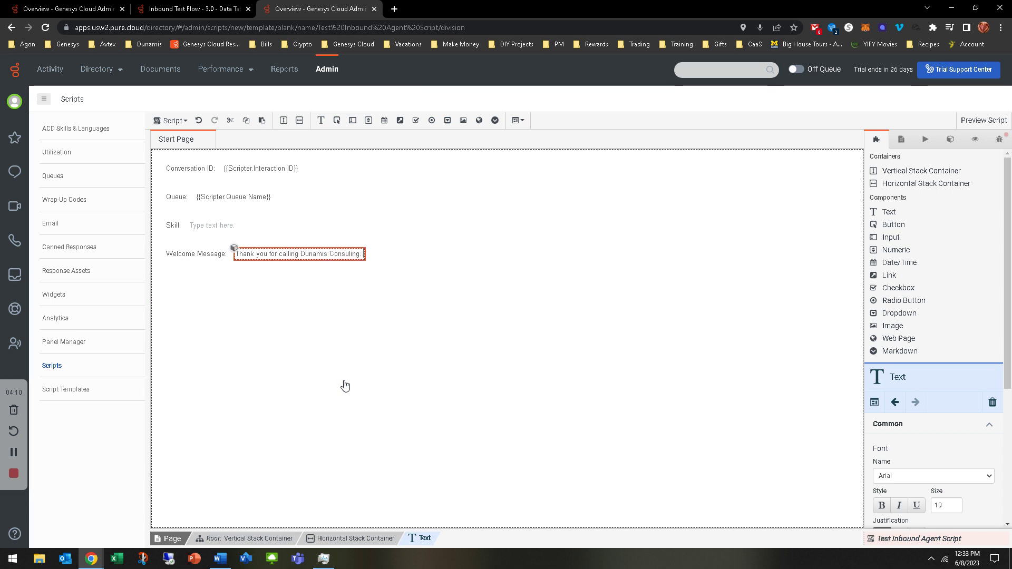
key("BackSpace")
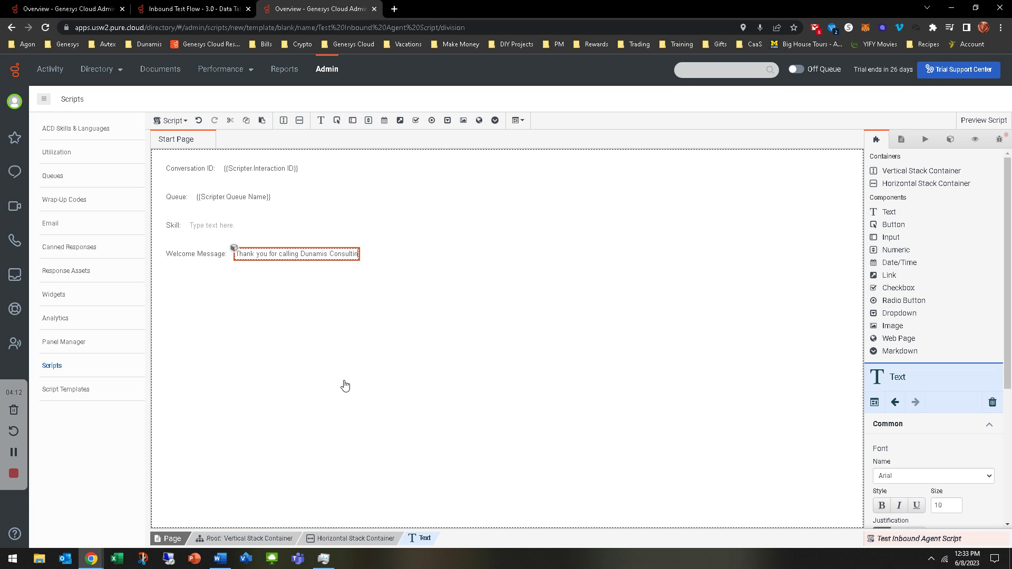
type("g. My name is ")
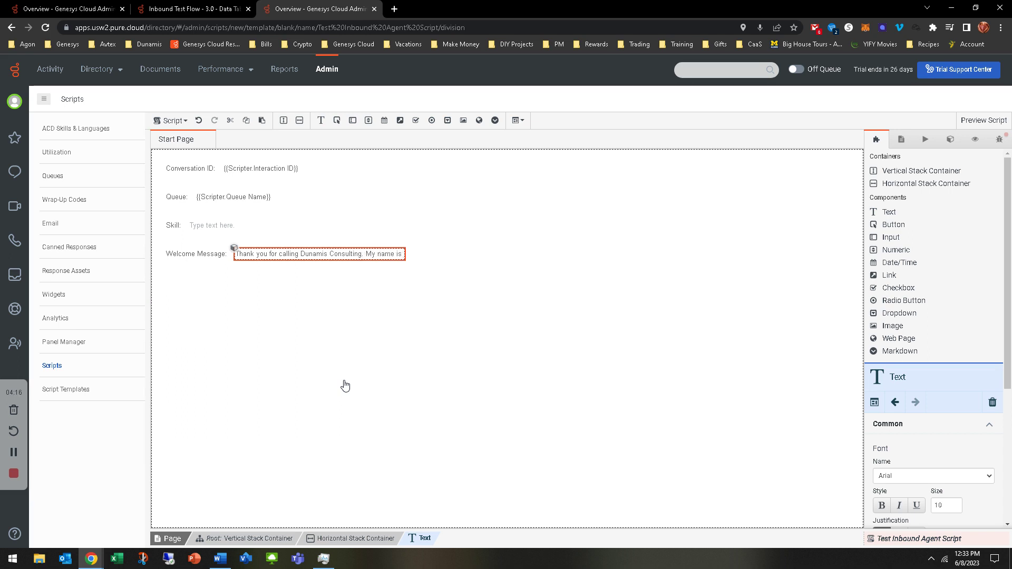
type("{{")
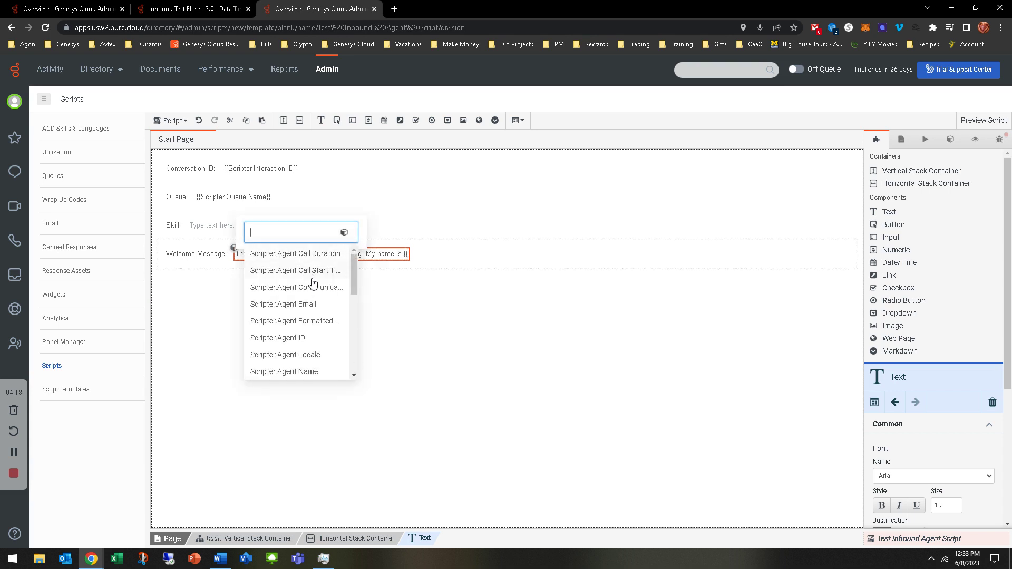
scroll(323, 294, "down", 3)
scroll(340, 303, "up", 3)
left_click(311, 372)
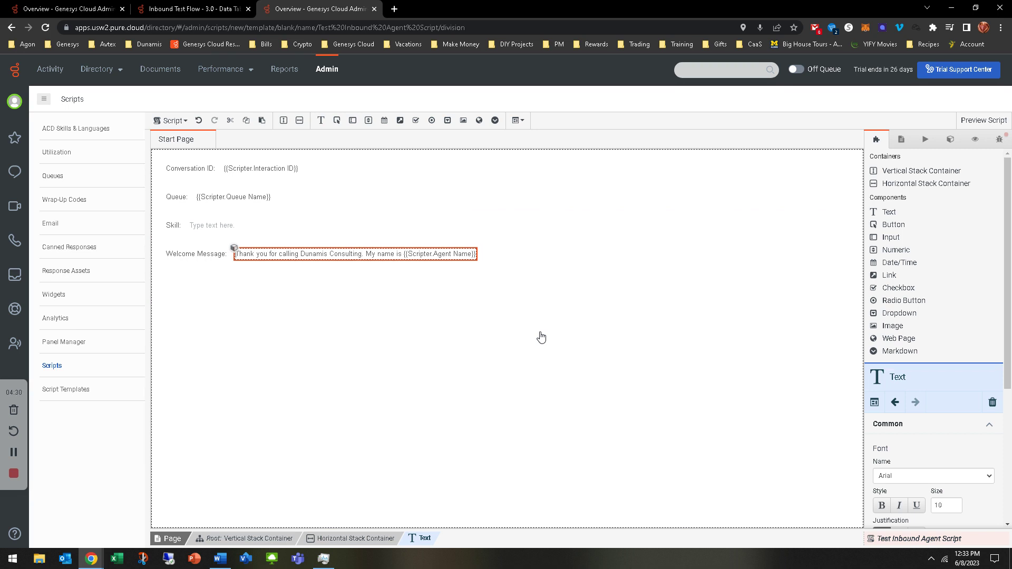
type(". How can ")
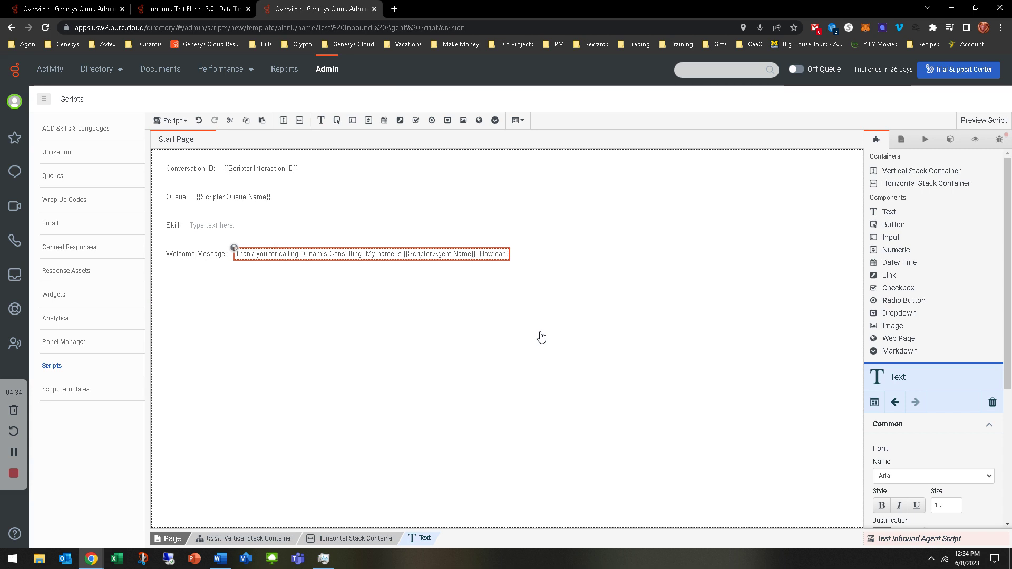
type("i b")
key("BackSpace")
key("BackSpace")
key("BackSpace")
type("I be of")
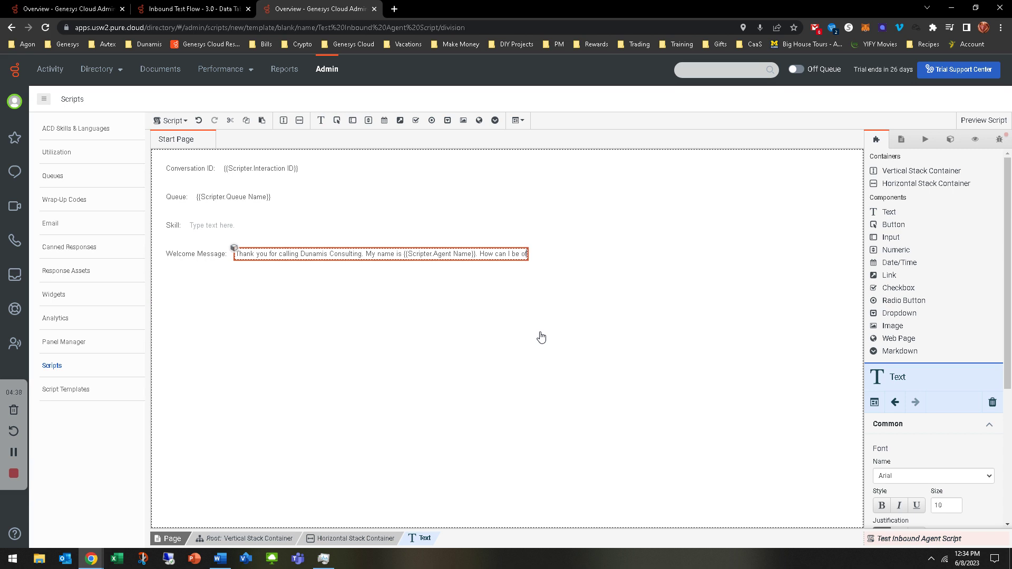
type(" assistance?")
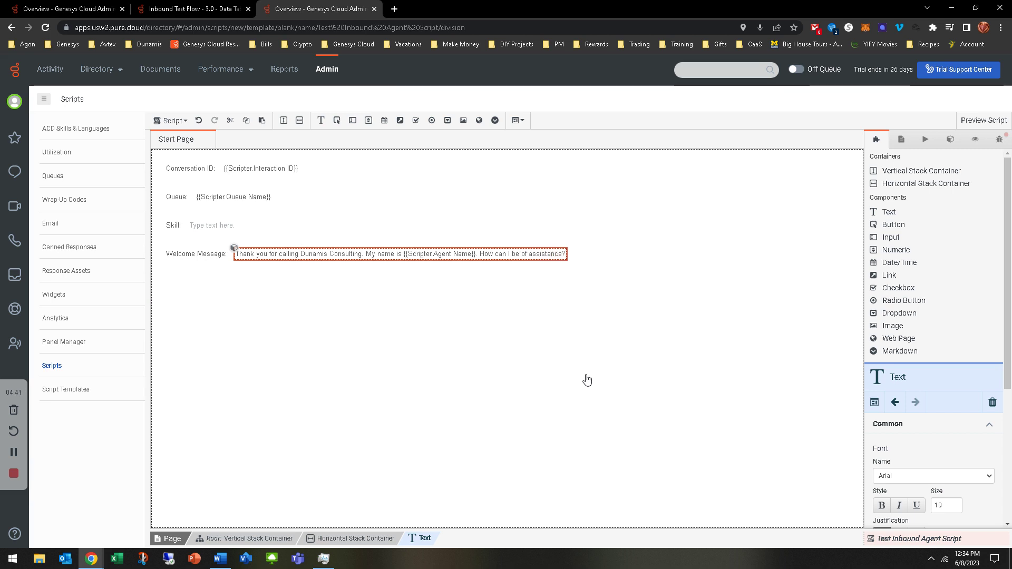
left_click(585, 377)
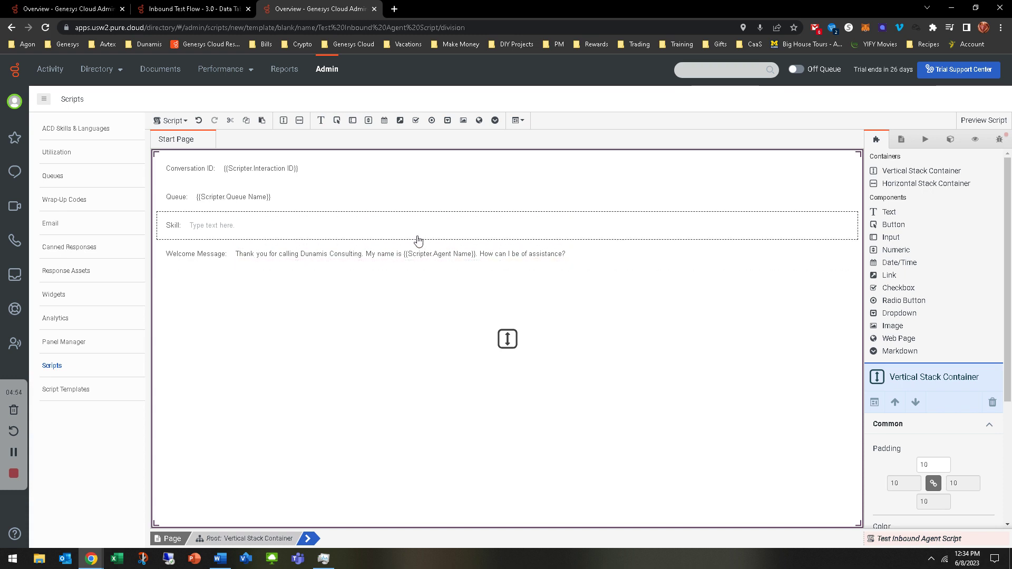
With the Skill field selected, add a new custom action from the Actions panel.
left_click(214, 231)
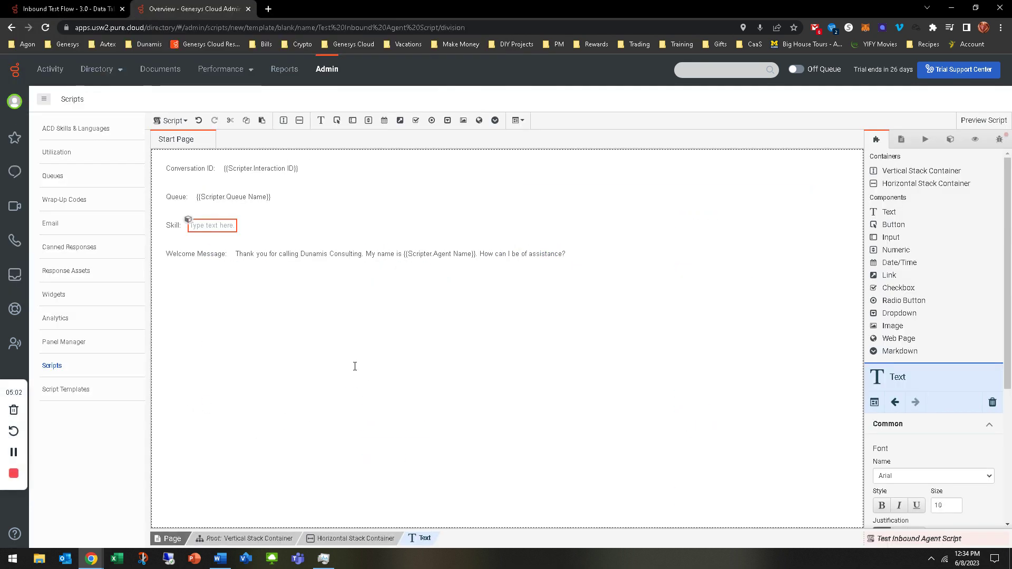
left_click(367, 383)
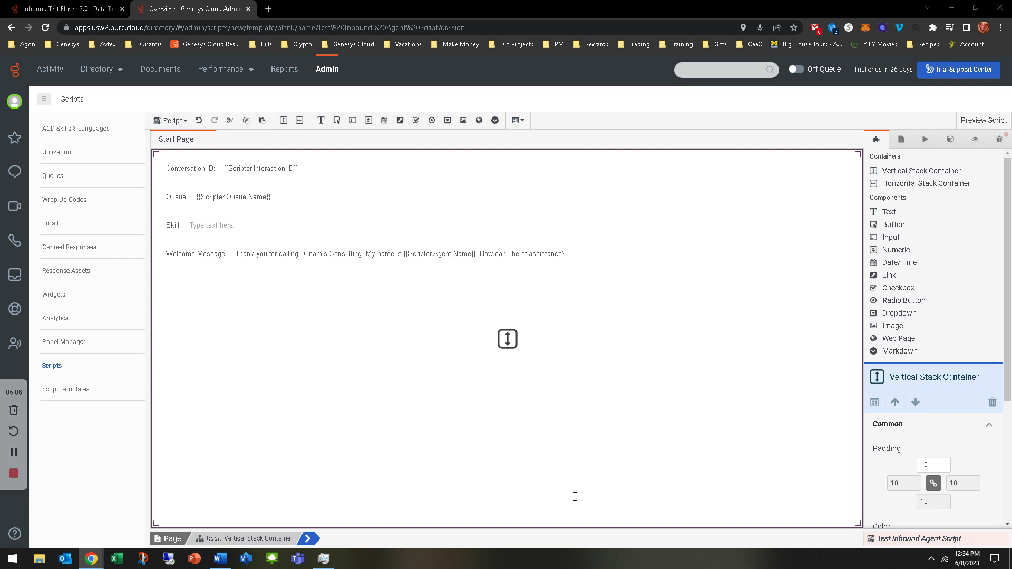
left_click(211, 225)
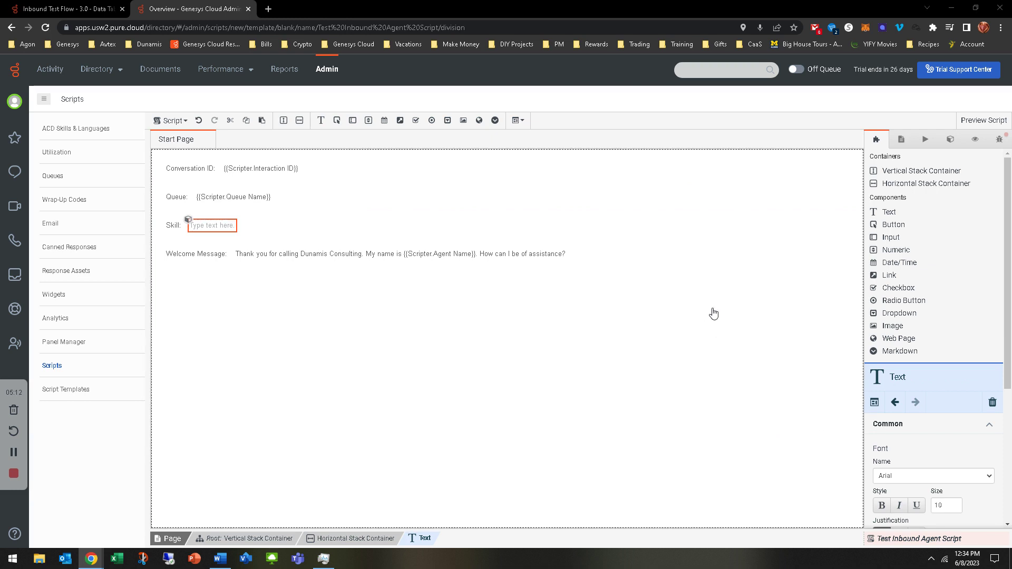
left_click(923, 141)
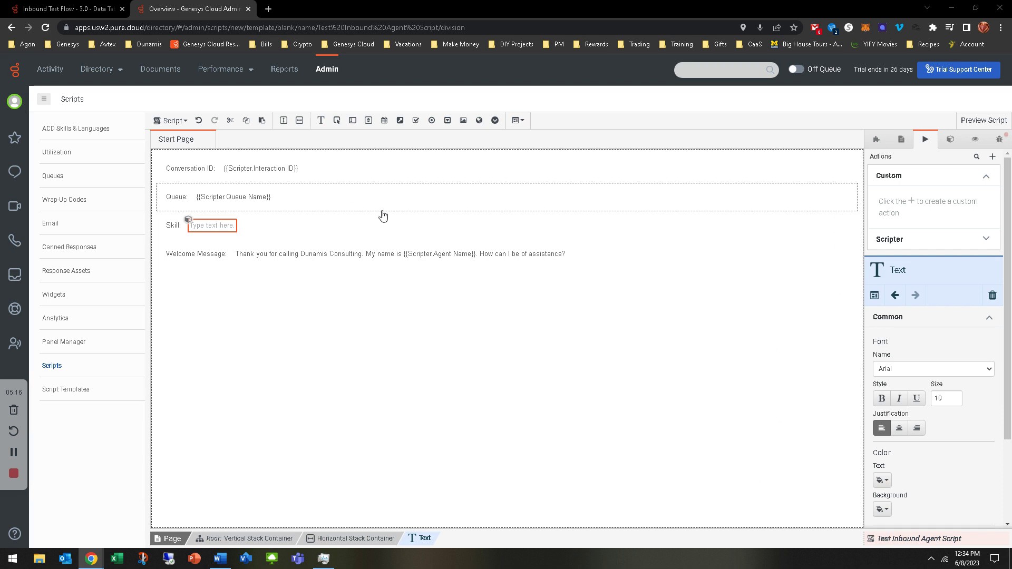
left_click(992, 156)
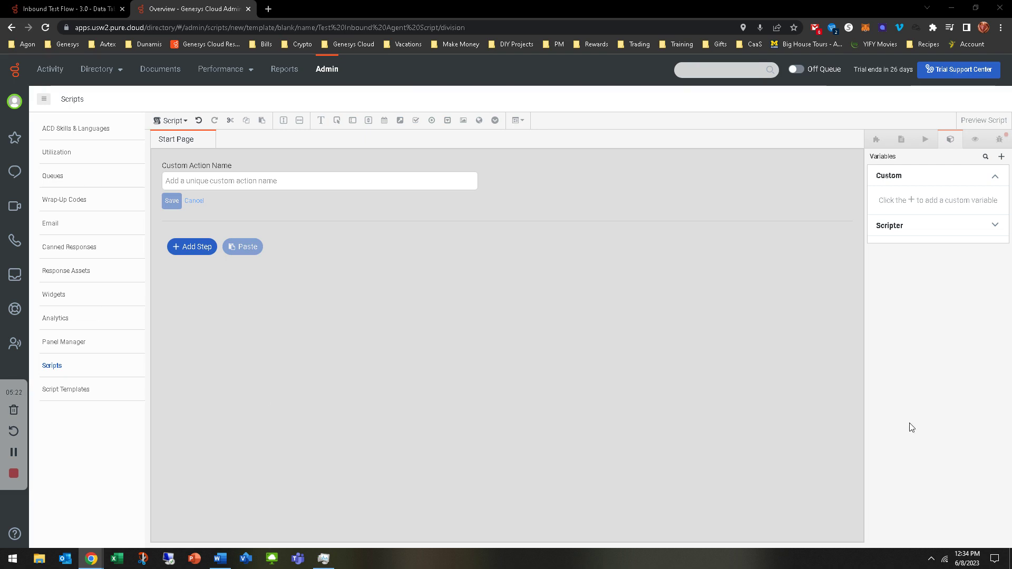
Name the action 'Skill Name' and add a Scripter Set Variable step.
left_click(210, 182)
type("Skill Name")
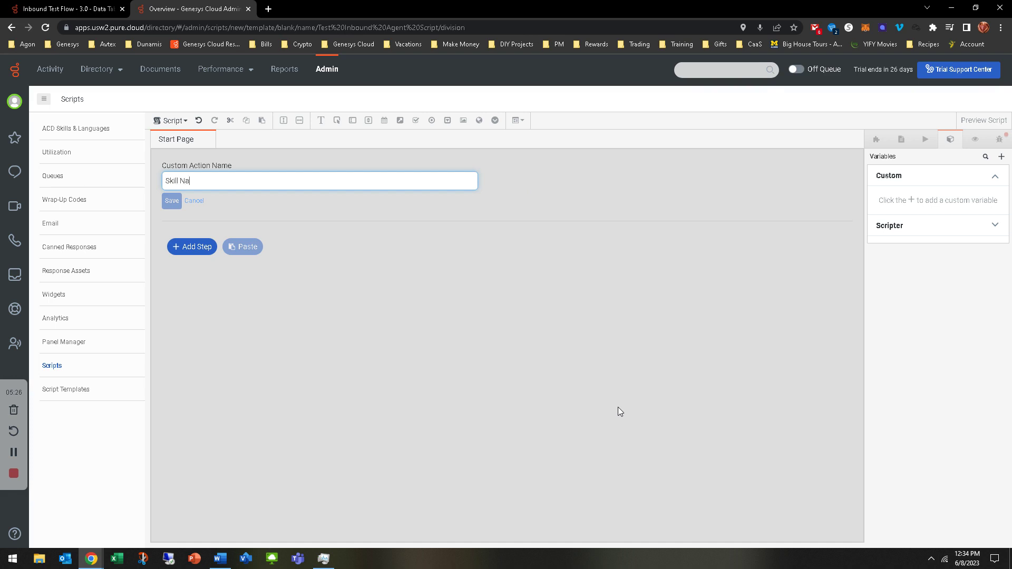
left_click(201, 247)
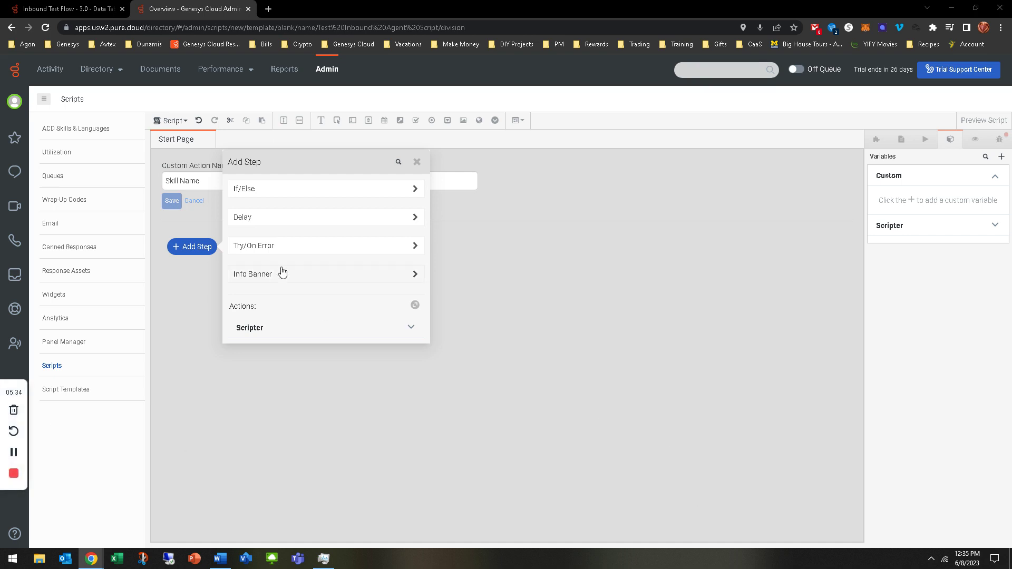
left_click(412, 328)
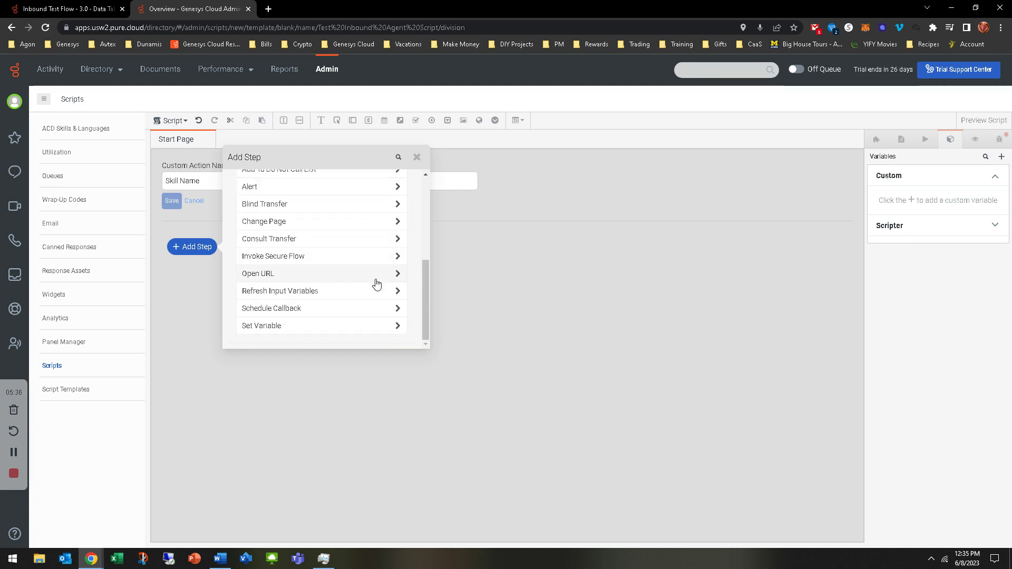
left_click(296, 327)
Create a basic string variable 'Skills' marked as an input for the Set Variable step.
left_click(201, 277)
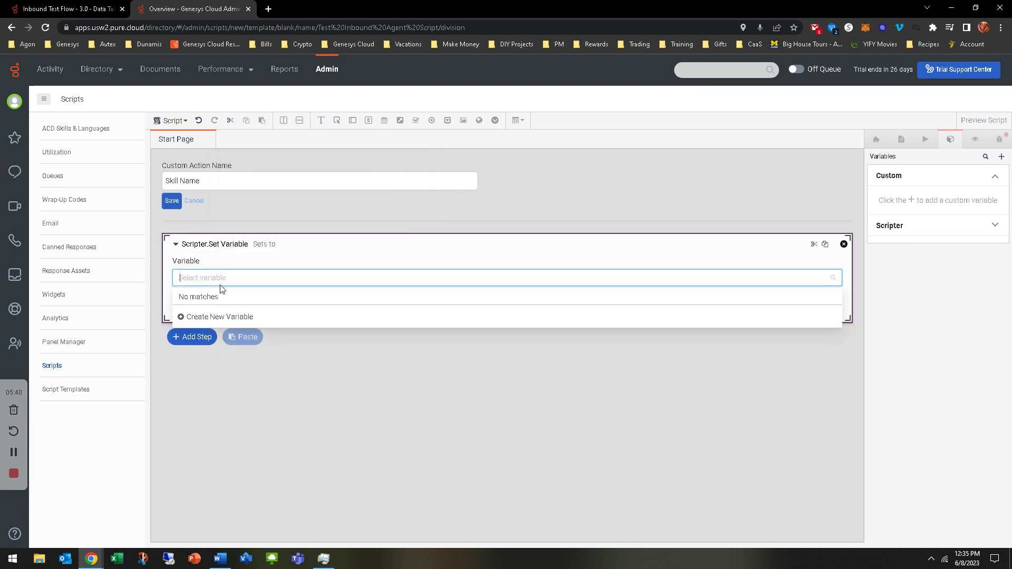
left_click(225, 316)
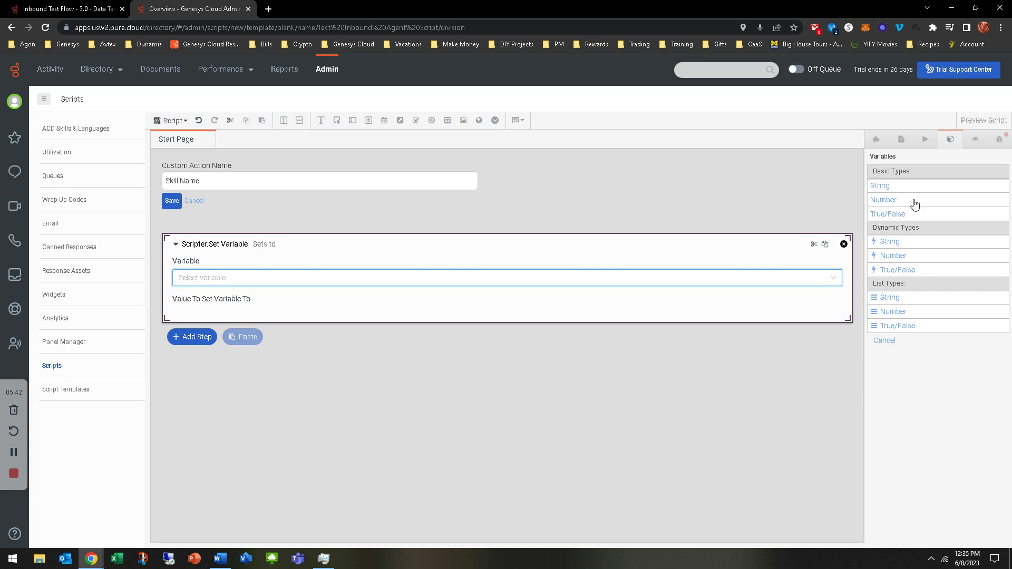
left_click(899, 244)
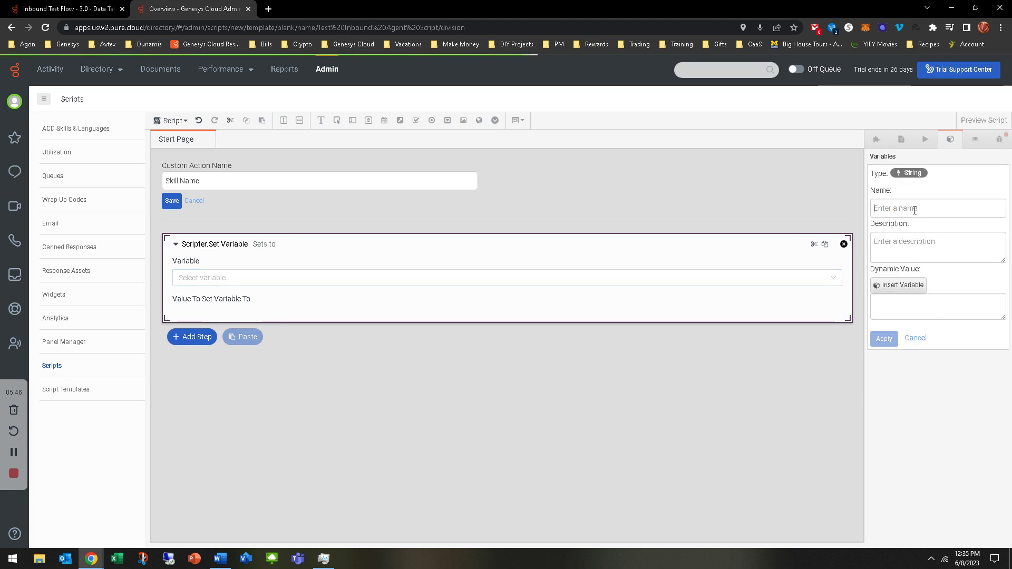
type("Skill Name")
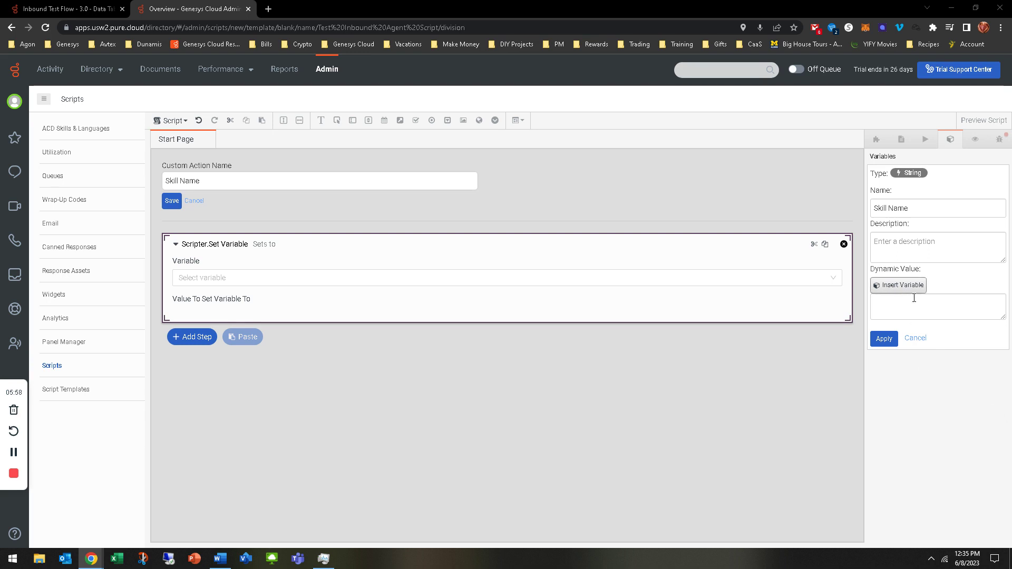
left_click(916, 339)
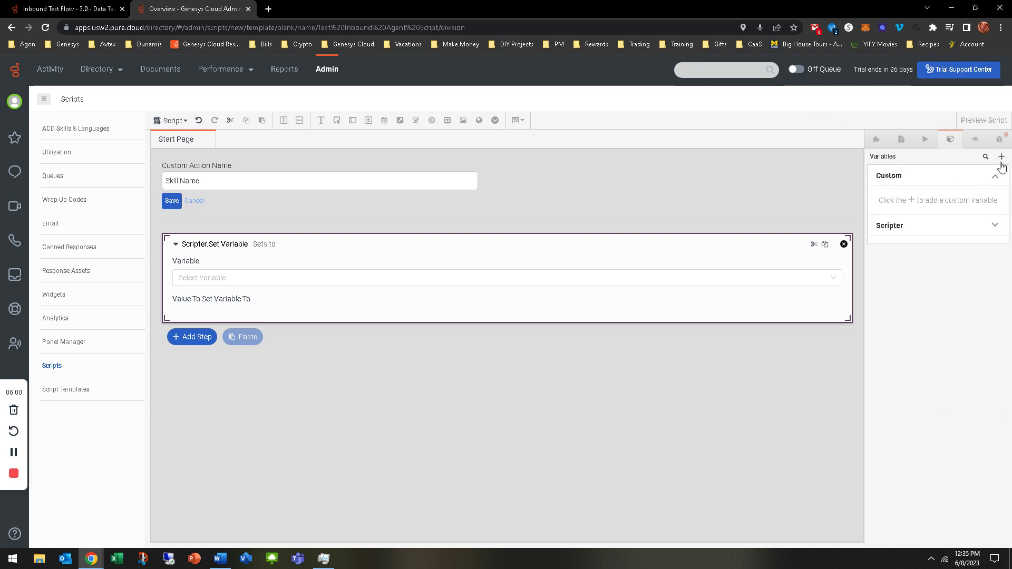
left_click(210, 279)
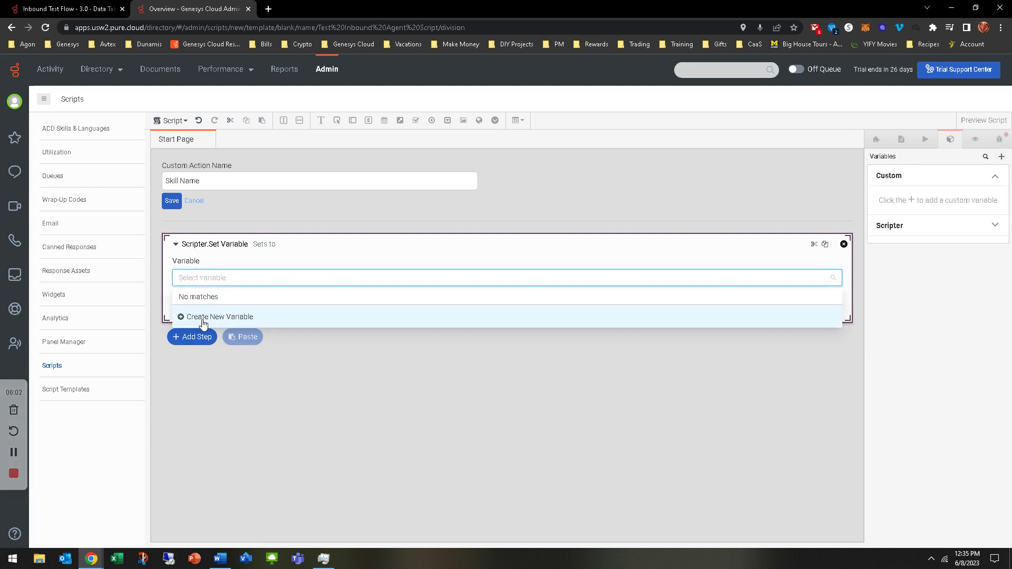
left_click(204, 319)
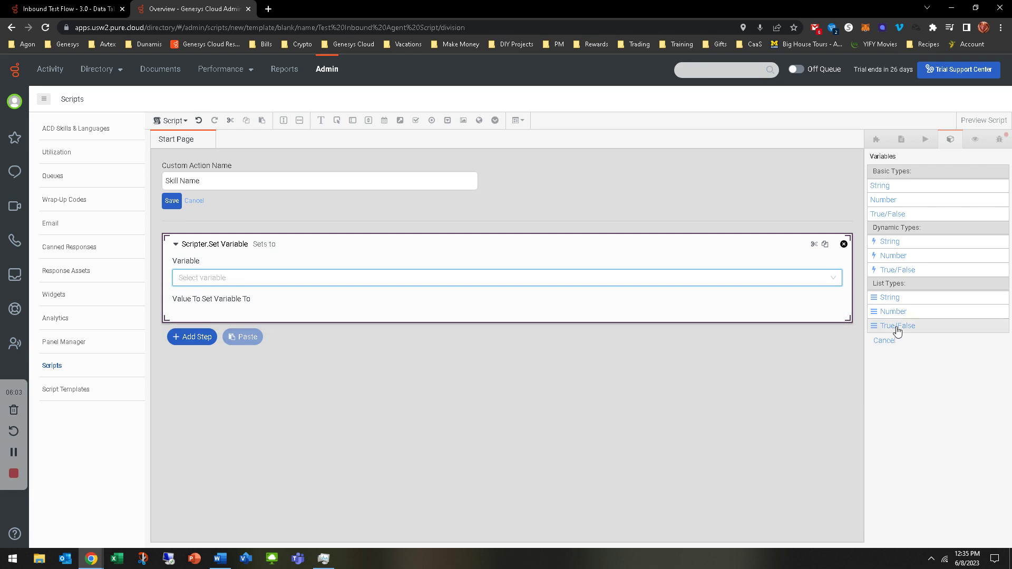
left_click(890, 187)
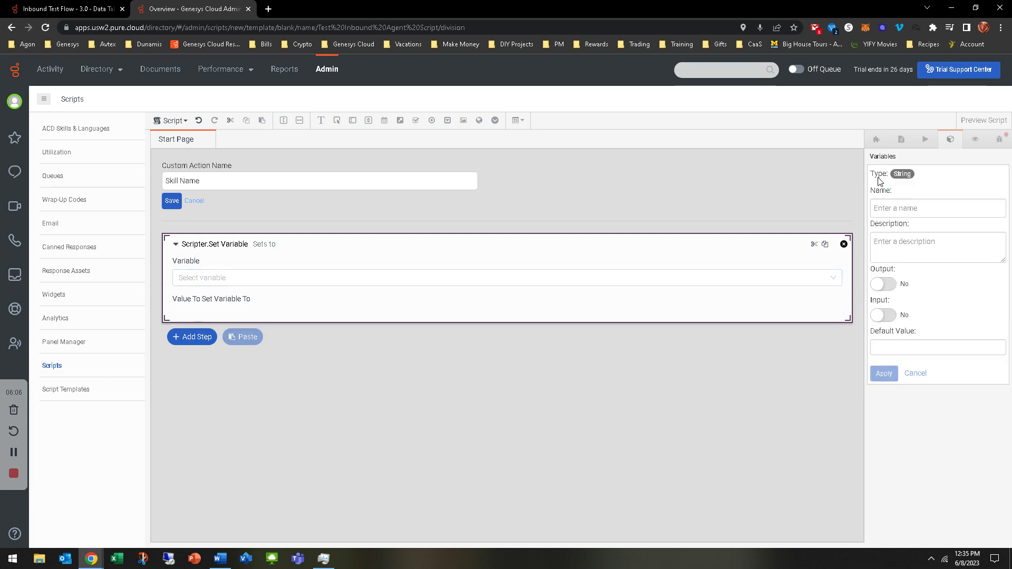
type("Skills")
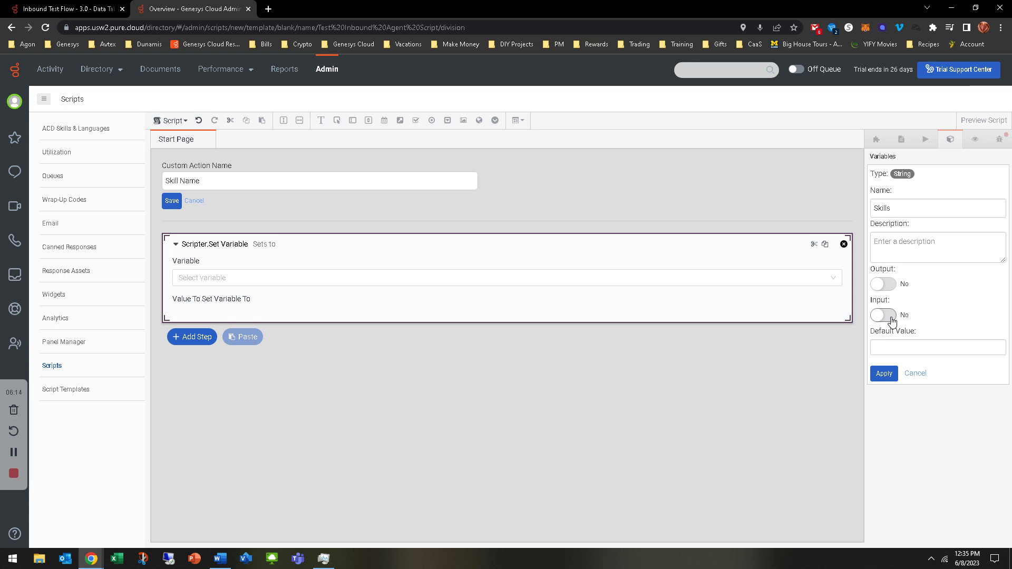
left_click(891, 317)
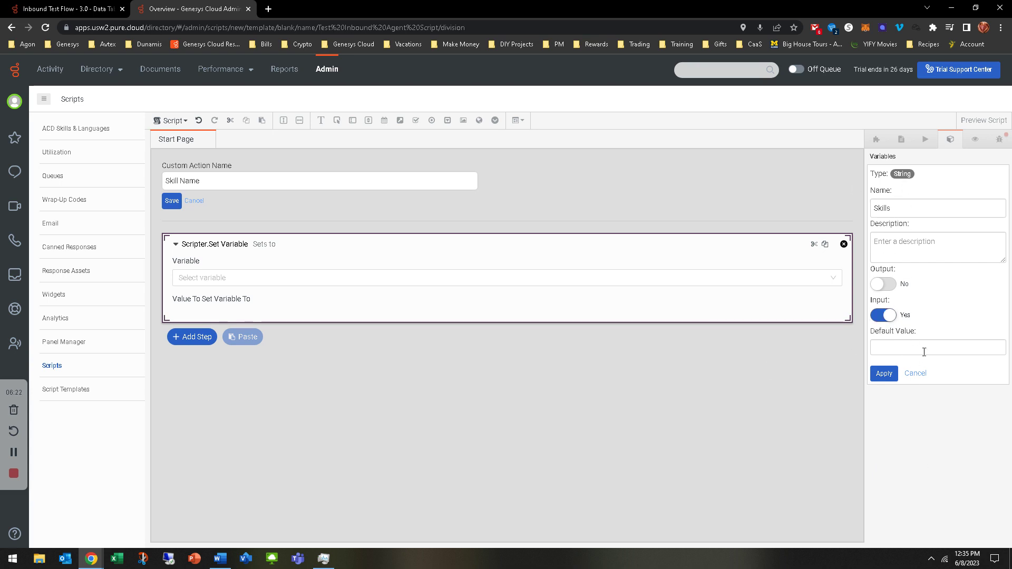
left_click(885, 373)
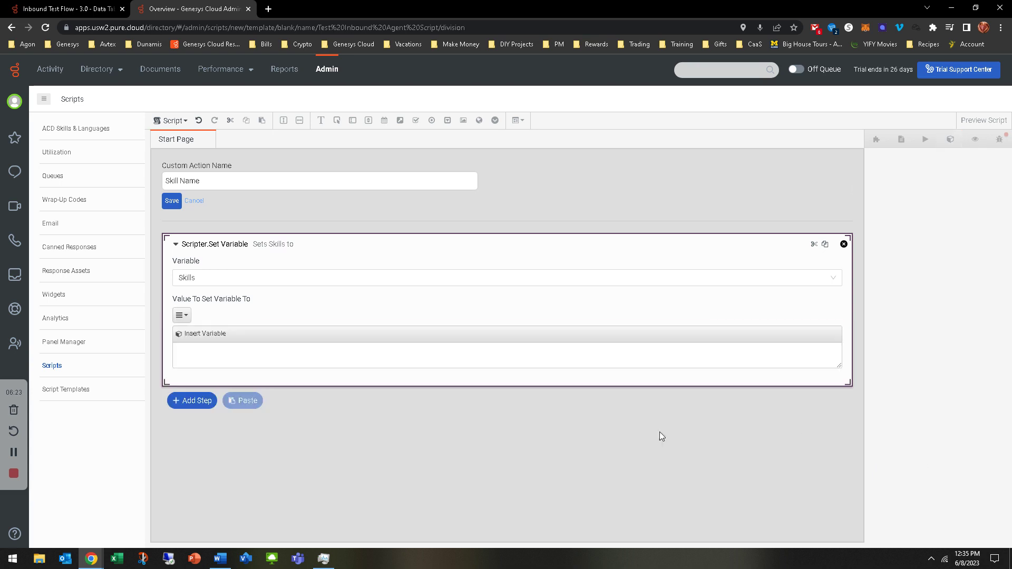
Set the step's value to {{Skills}} and save the Skill Name action.
left_click(201, 337)
scroll(235, 385, "down", 5)
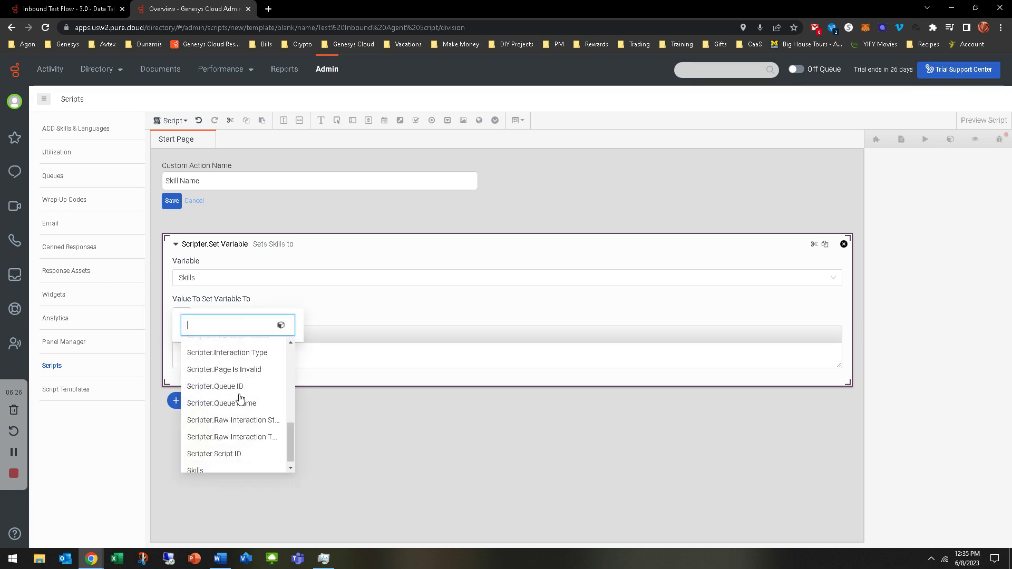
left_click(205, 466)
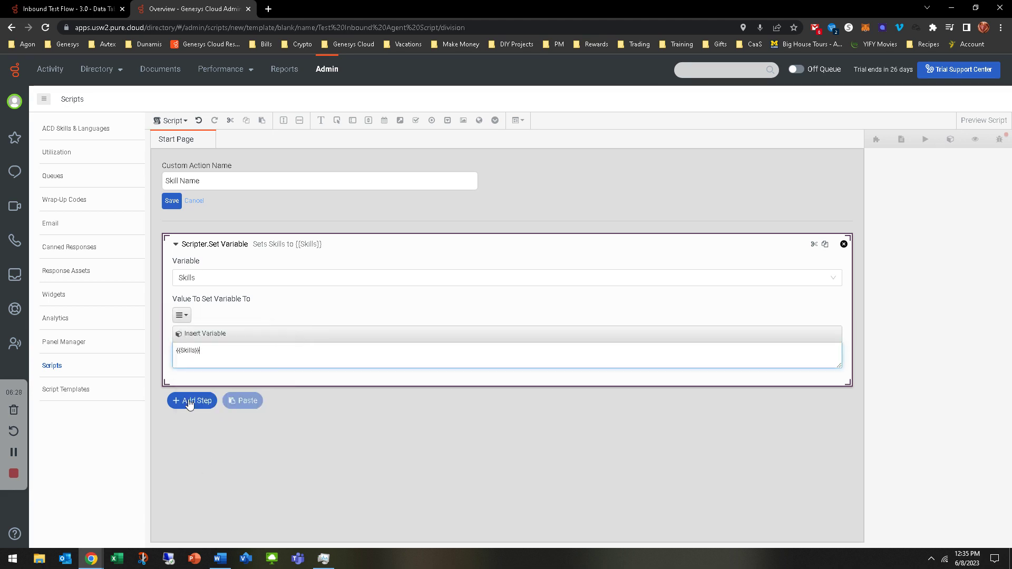
left_click(169, 202)
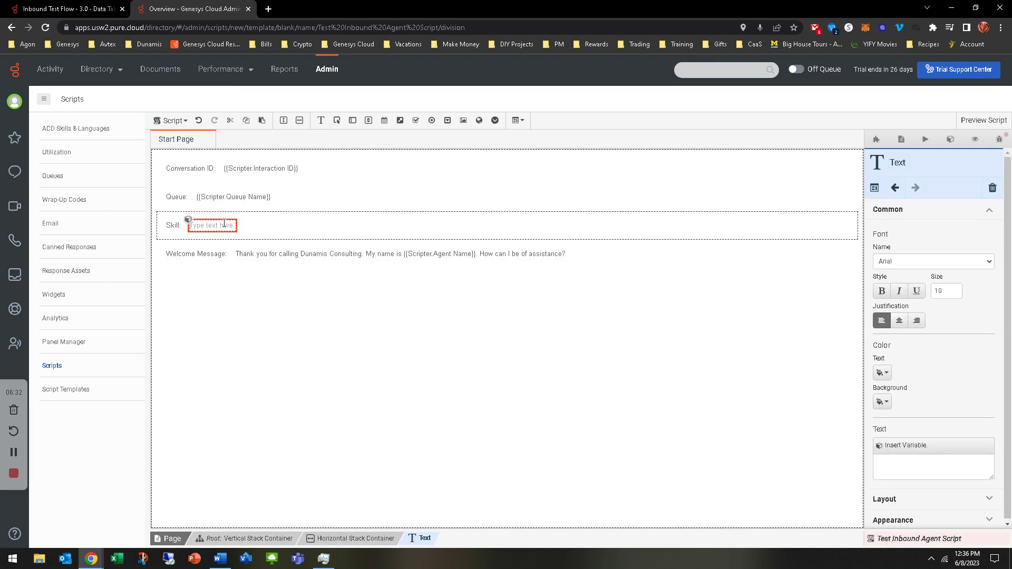
Insert the {{Skills}} variable into the Skill row's text field.
left_click(188, 220)
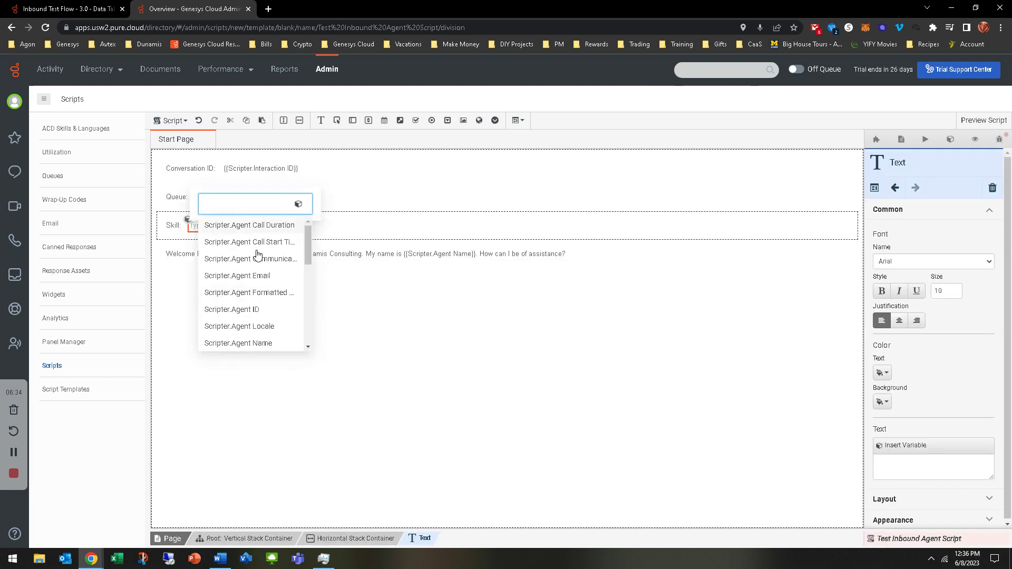
scroll(261, 279, "down", 5)
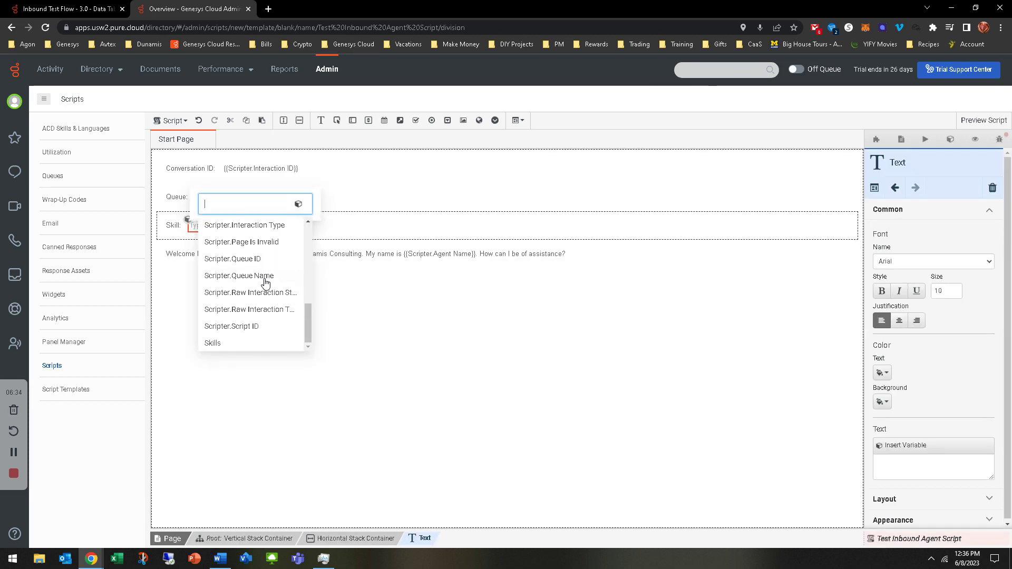
left_click(213, 343)
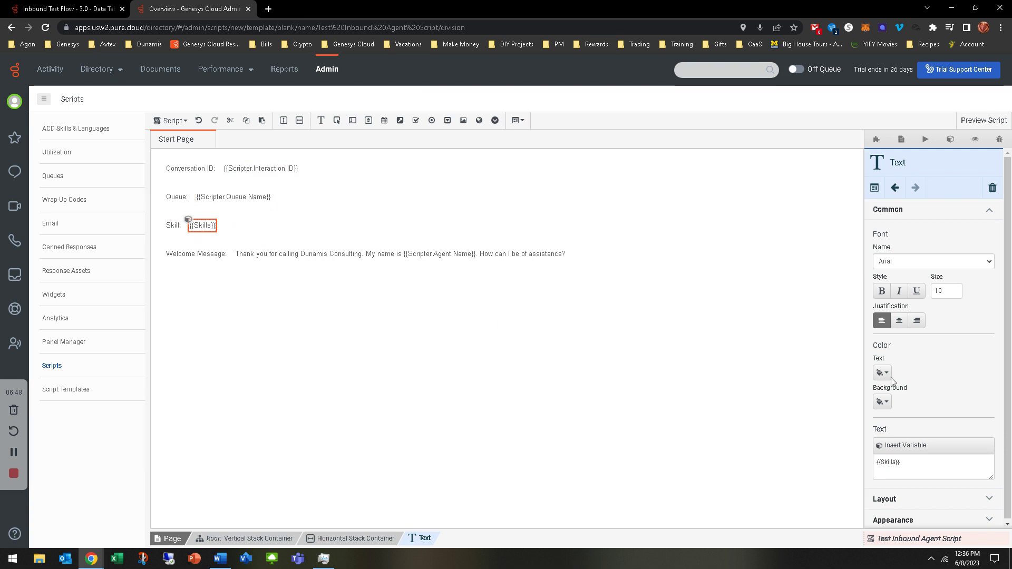
left_click(924, 138)
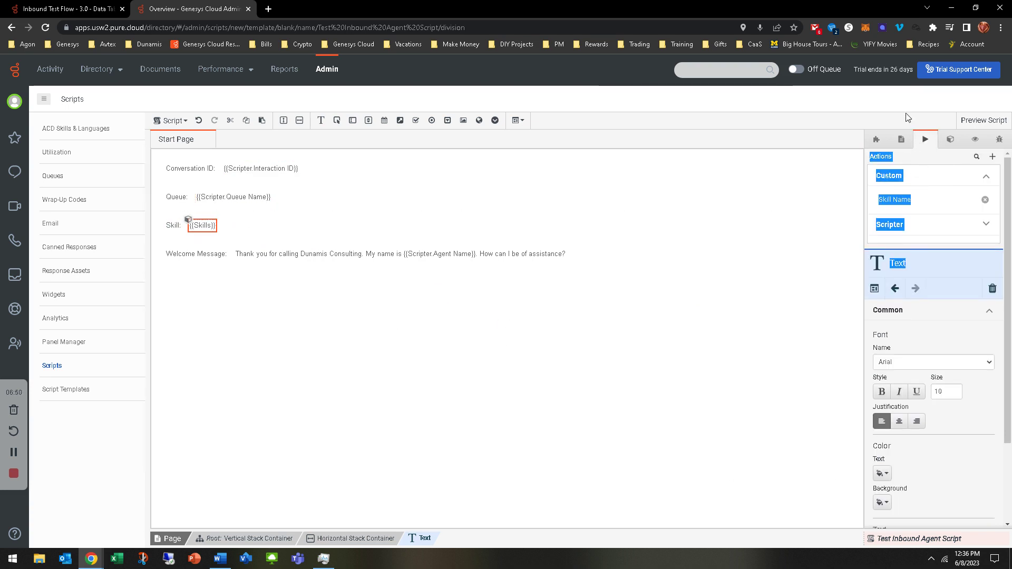
left_click(925, 140)
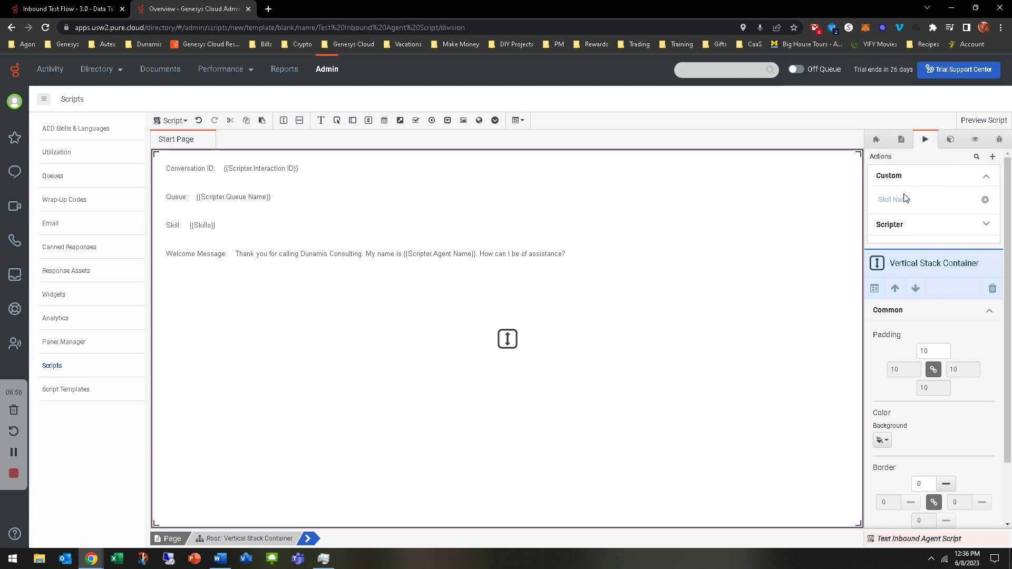
left_click(992, 157)
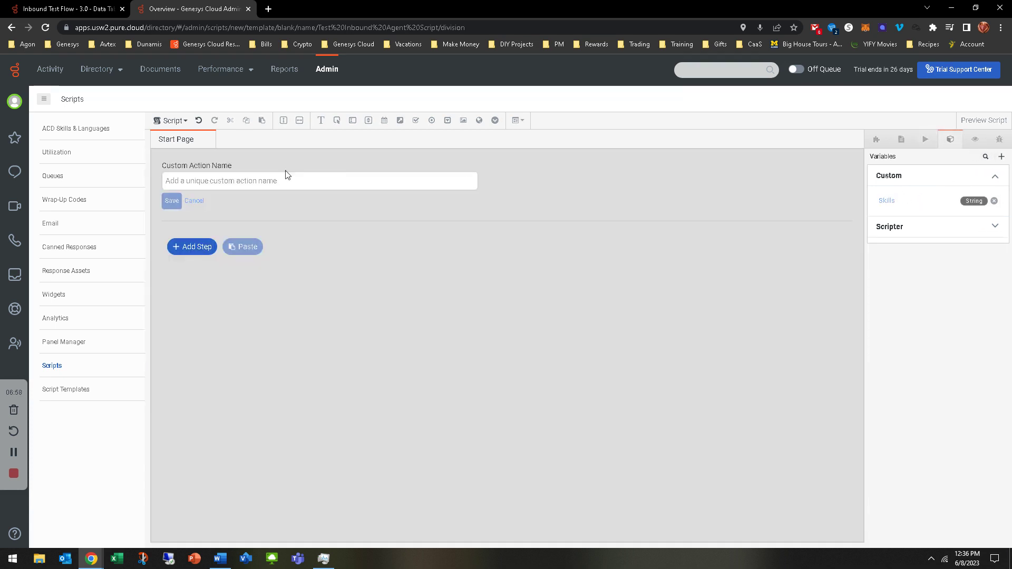
left_click(197, 246)
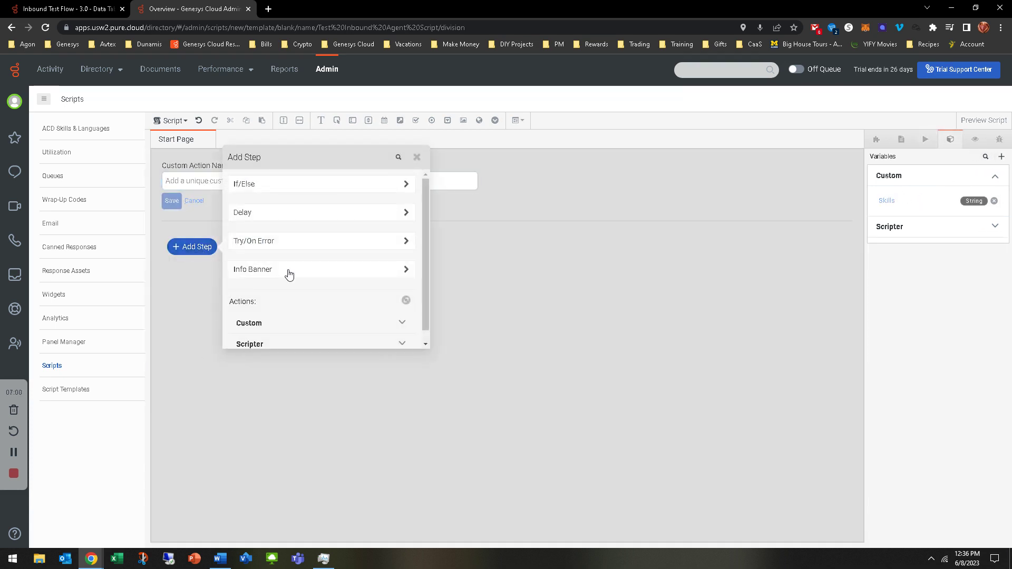
scroll(297, 231, "down", 2)
scroll(320, 322, "up", 2)
left_click(370, 187)
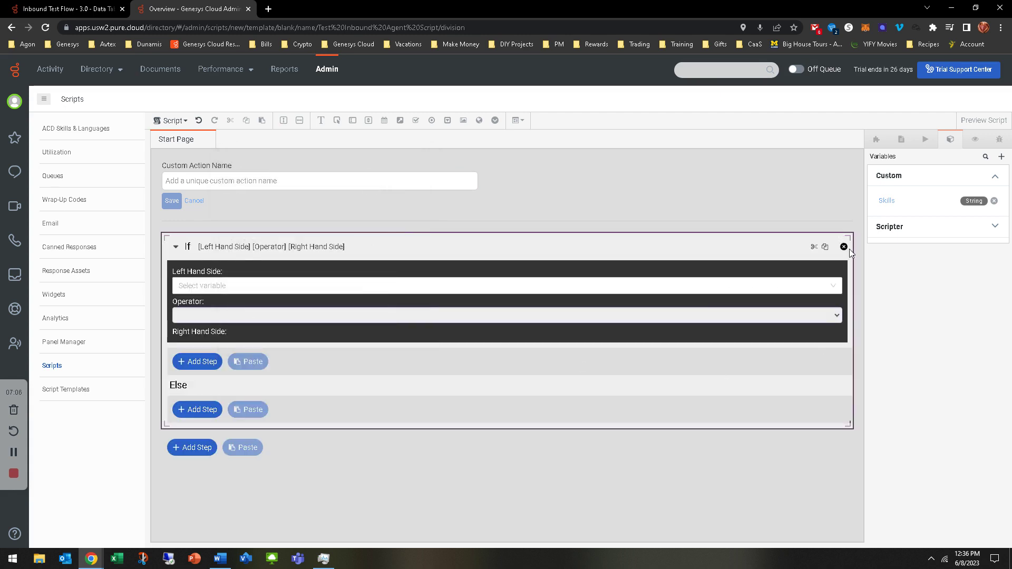
left_click(844, 247)
left_click(195, 248)
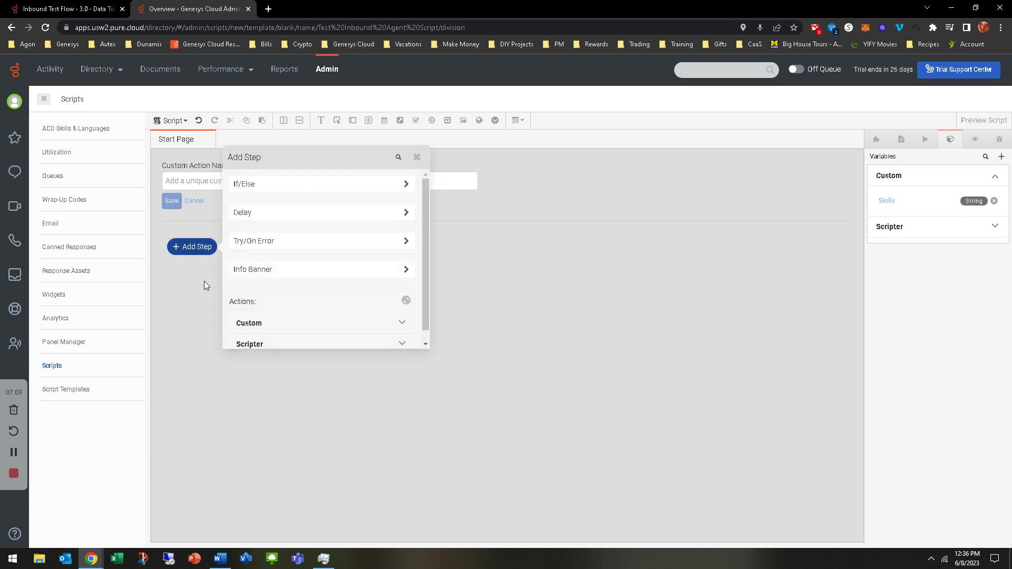
scroll(309, 302, "down", 1)
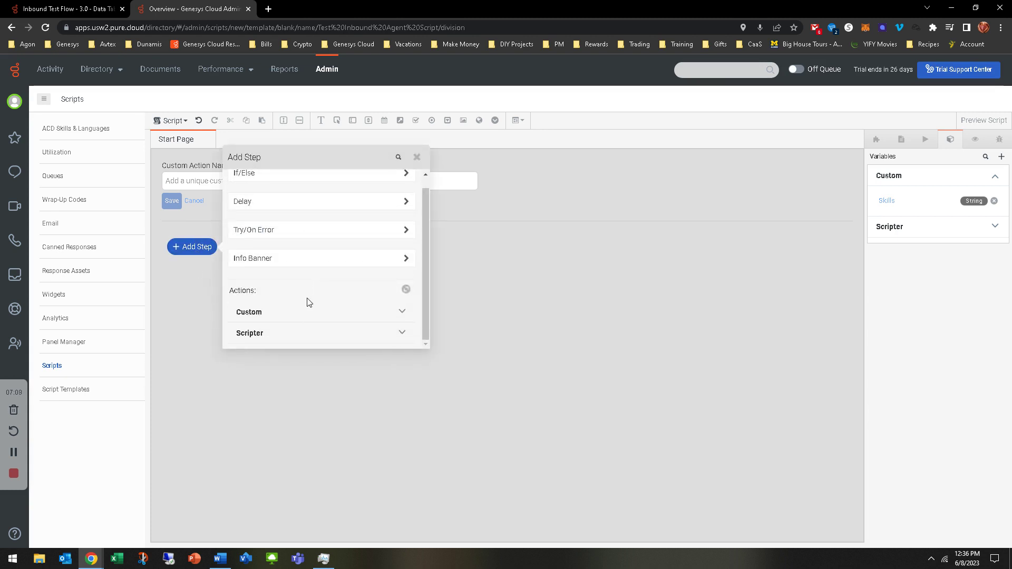
left_click(301, 333)
scroll(314, 304, "down", 3)
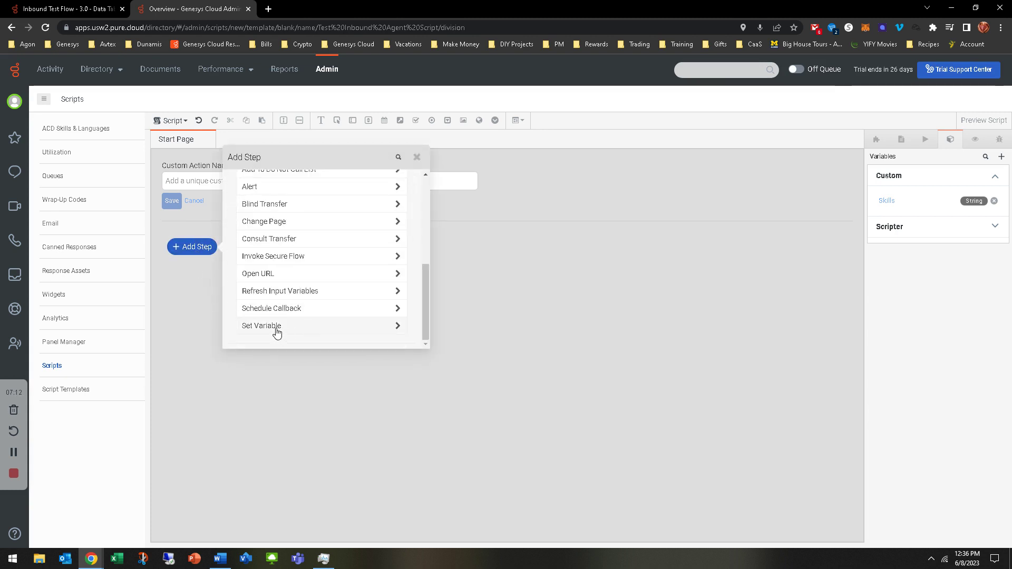
left_click(771, 217)
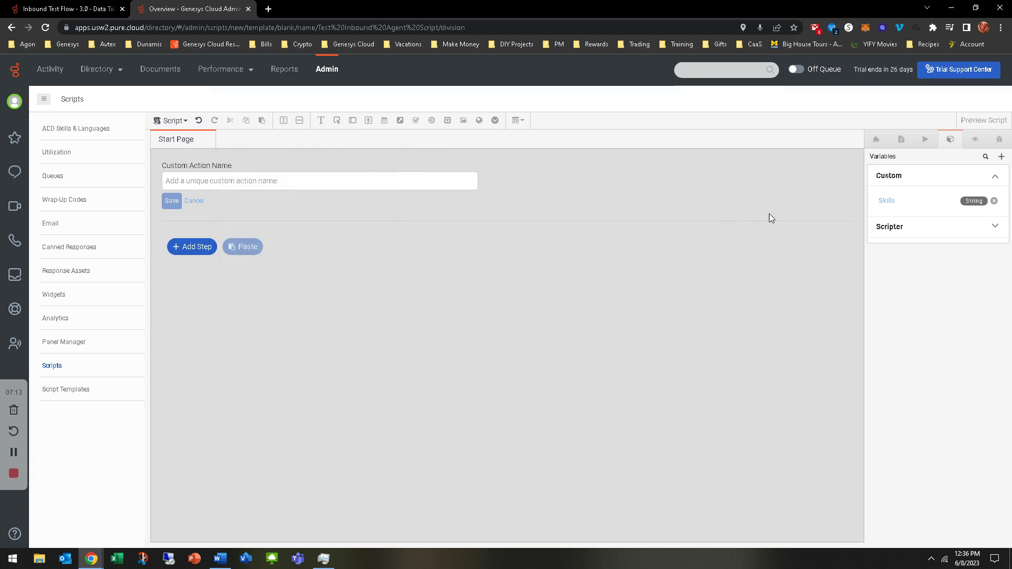
left_click(888, 204)
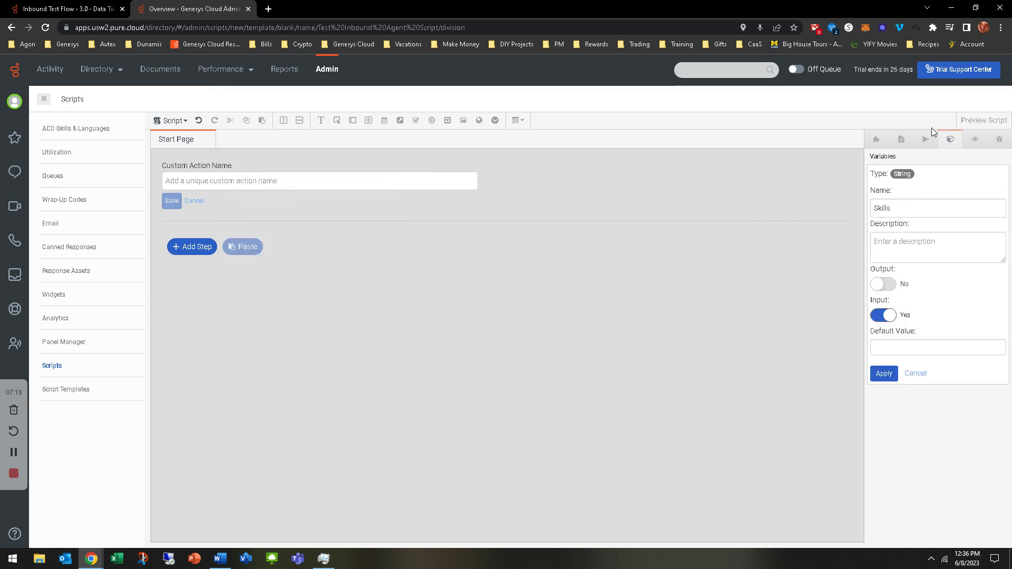
triple_click(820, 239)
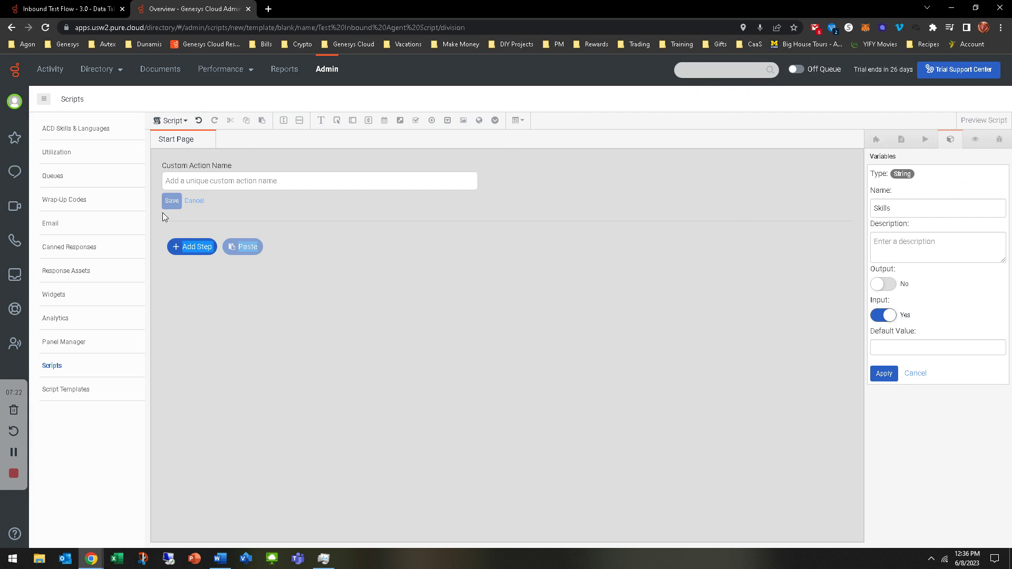
left_click(195, 203)
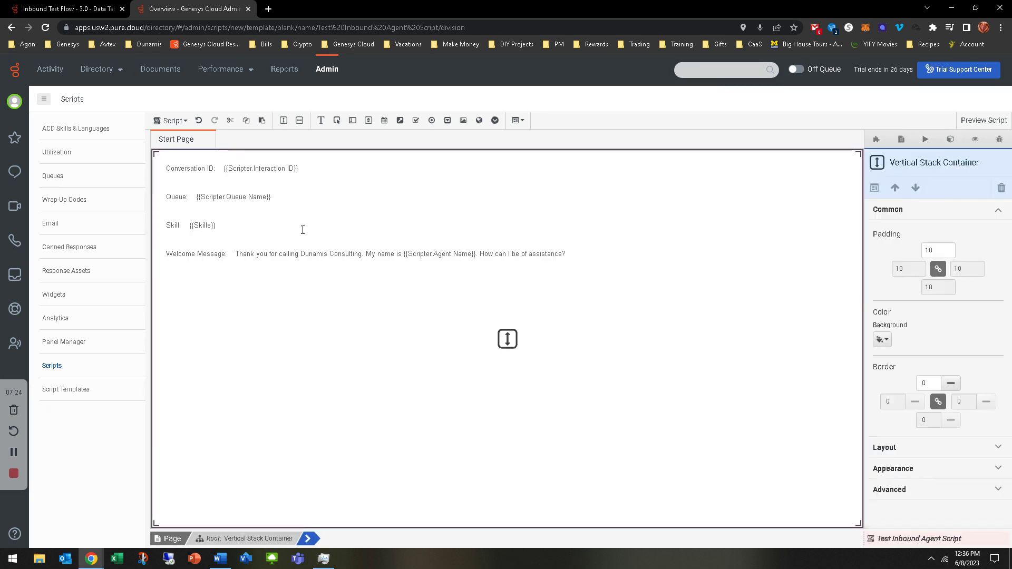
Select the {{Skills}} text and the page layout container, then save the agent script.
left_click(197, 225)
left_click(245, 320)
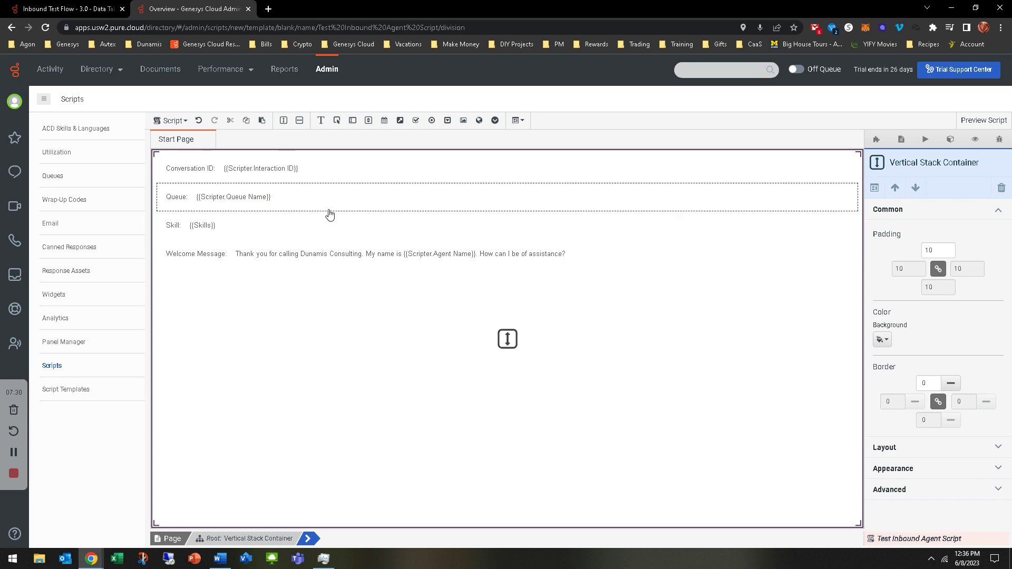
left_click(172, 121)
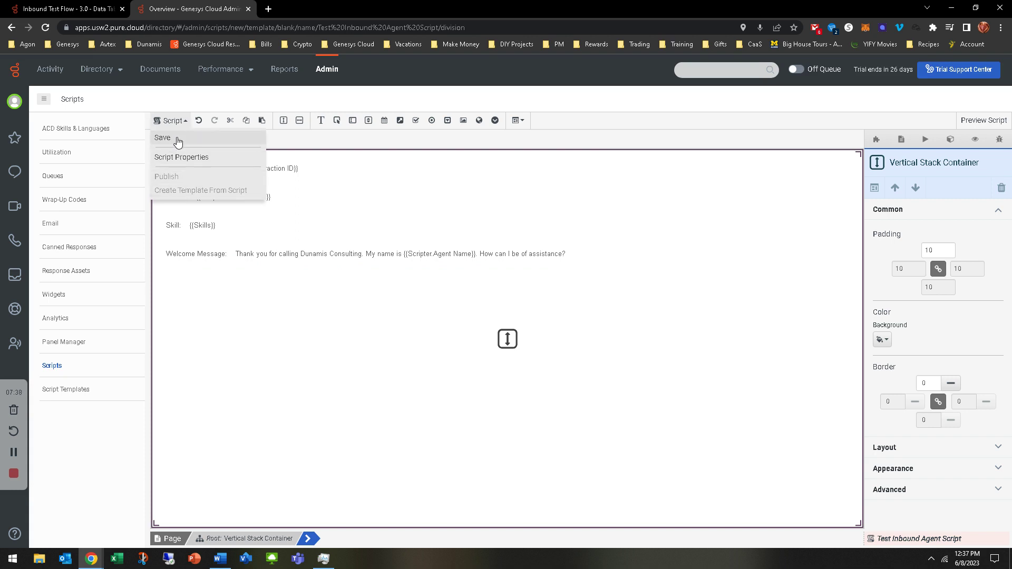
left_click(177, 141)
Publish Test Inbound Agent Script and go back to the Scripts list.
left_click(171, 120)
left_click(184, 182)
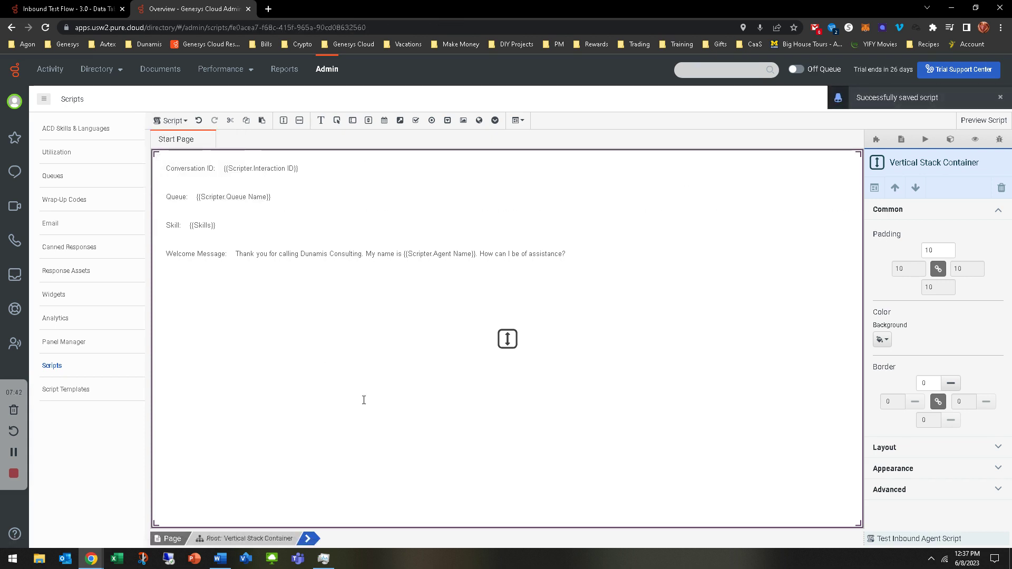
left_click(52, 365)
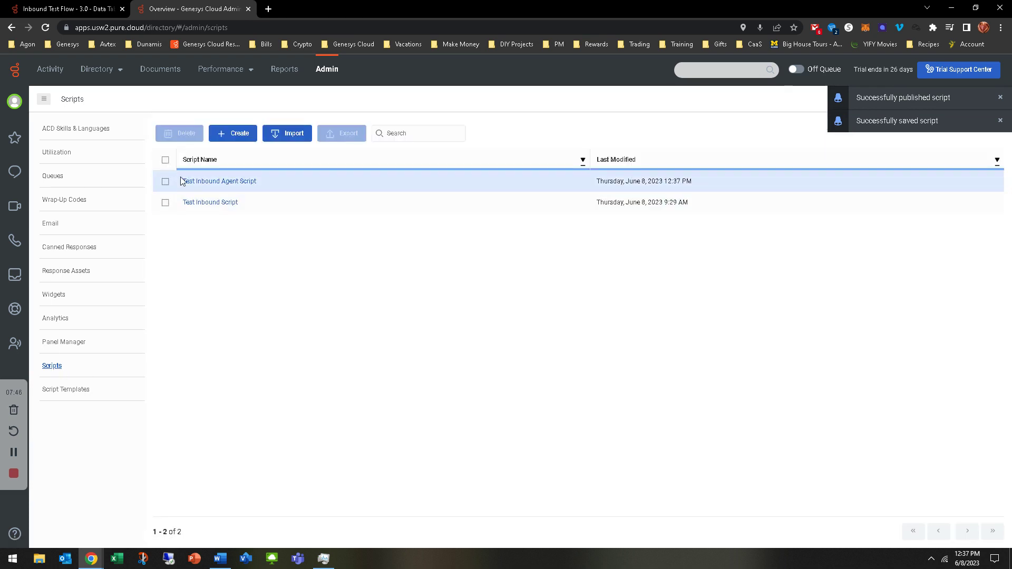
Switch to Inbound Test Flow in Architect and open the Transfer To Queue task.
left_click(86, 9)
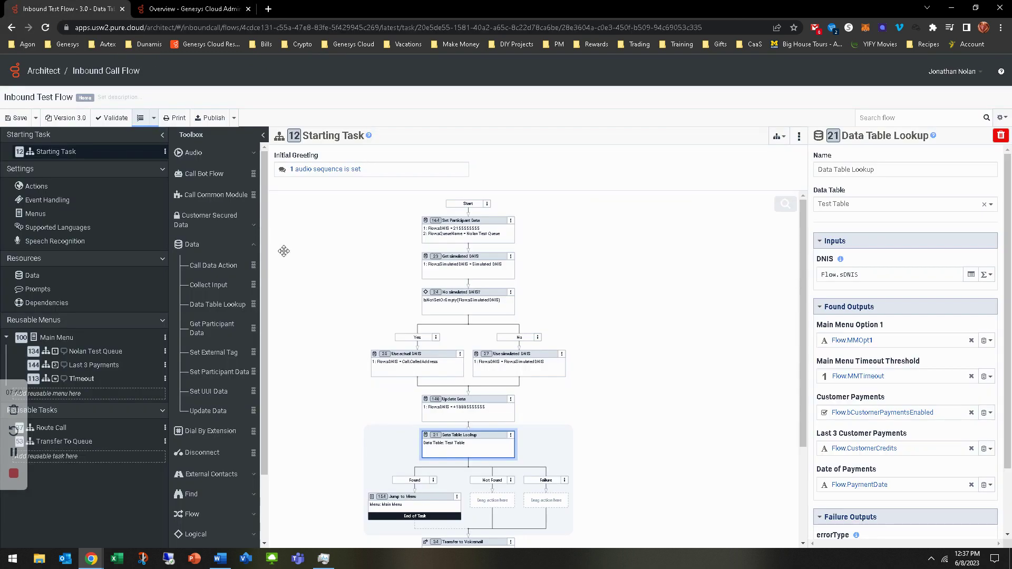
left_click(84, 441)
scroll(595, 363, "down", 1)
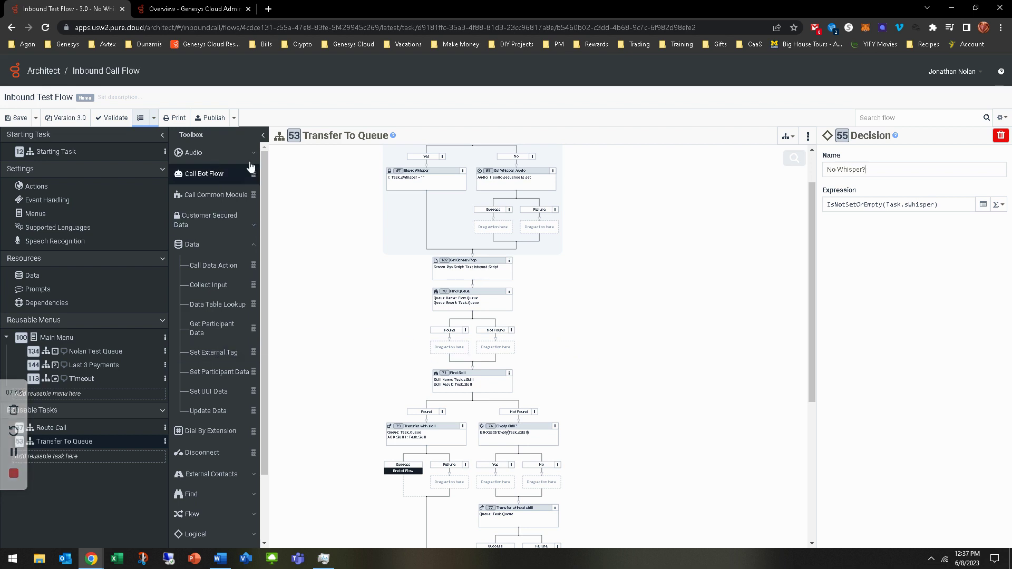
scroll(232, 369, "down", 2)
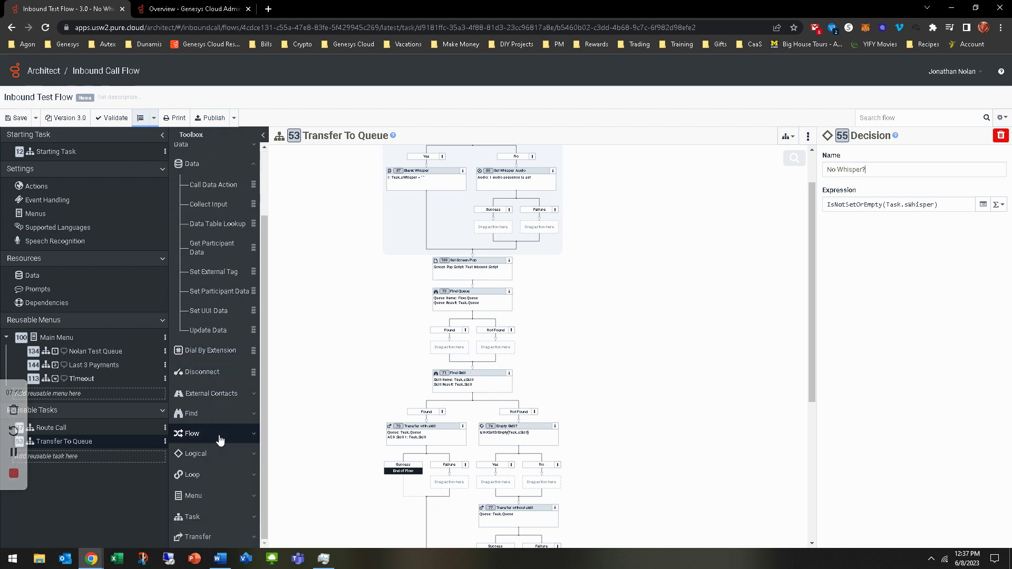
scroll(238, 277, "up", 2)
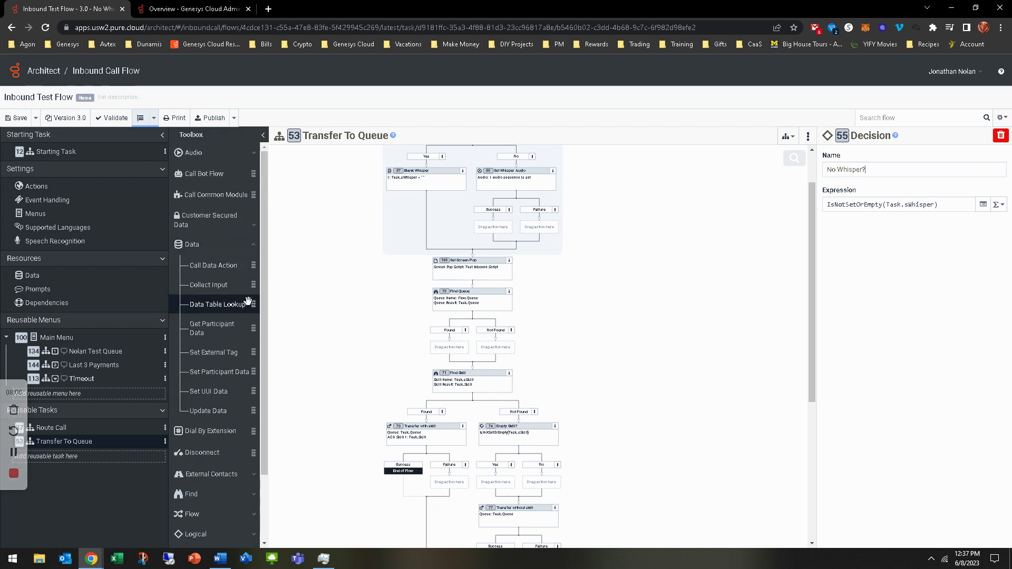
Collapse the toolbox Data actions and bring up Toolbox > Flow > Set Screen Pop below No Whisper?
left_click(217, 248)
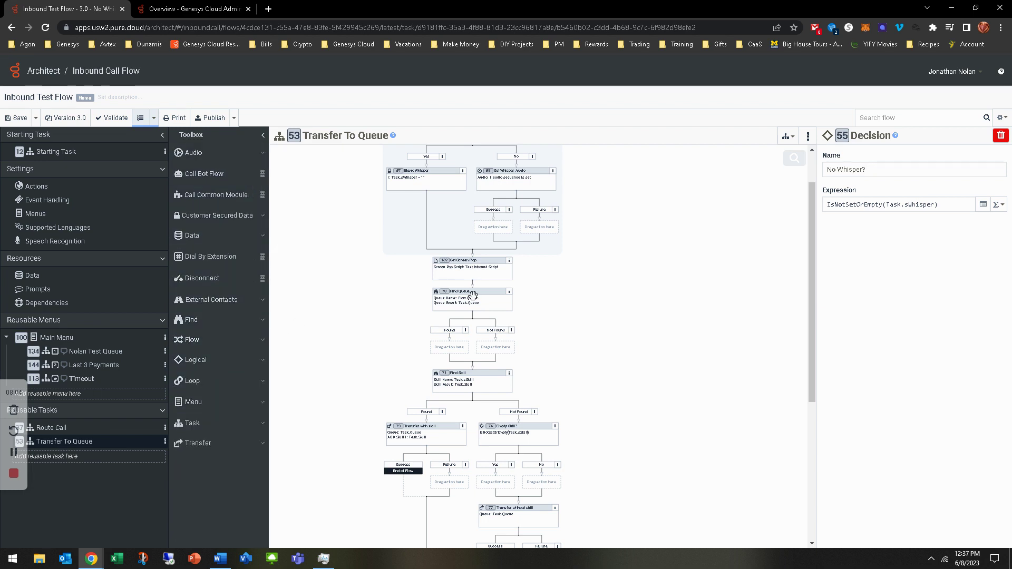
right_click(474, 258)
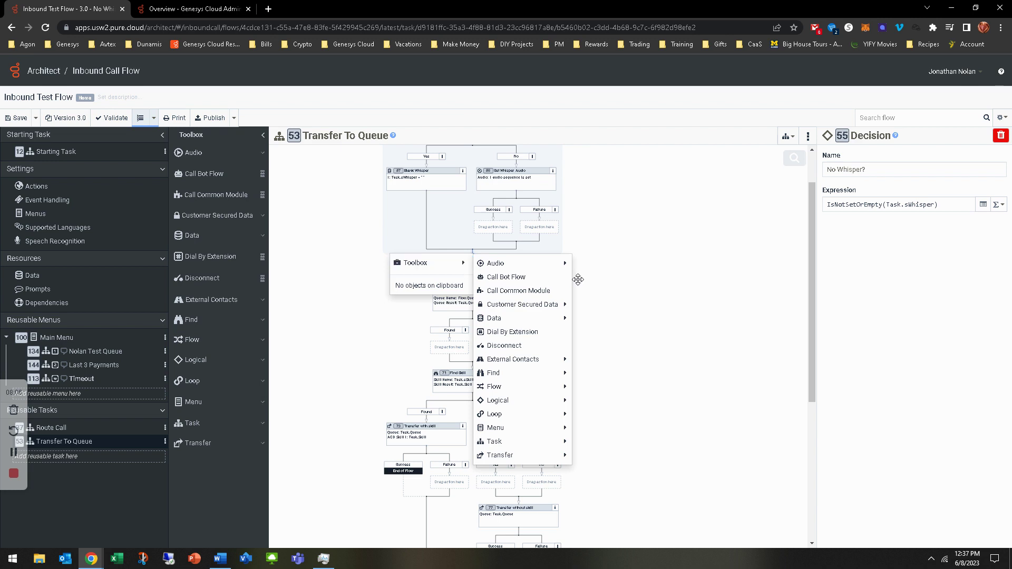
mouse_move(526, 320)
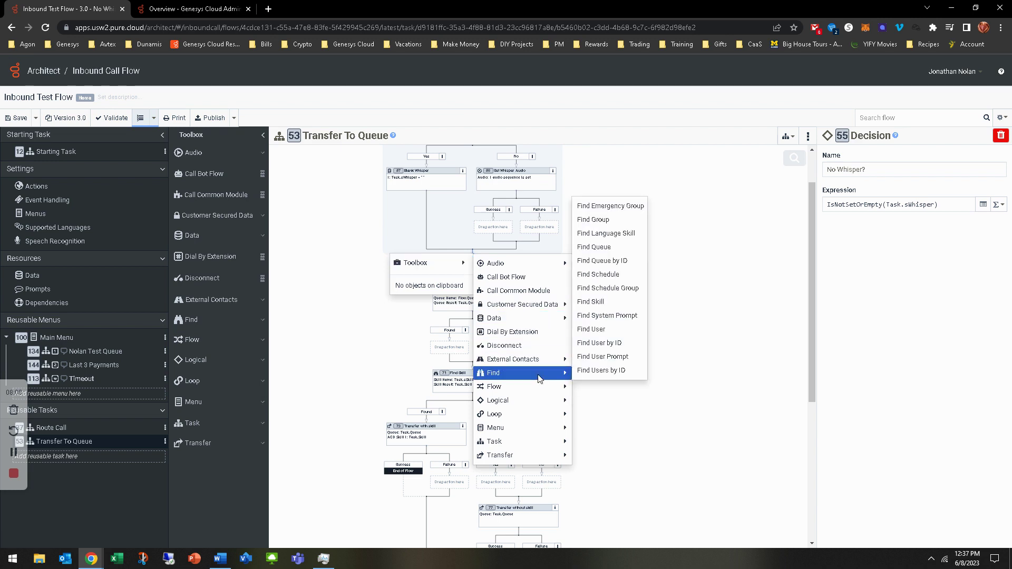
mouse_move(529, 373)
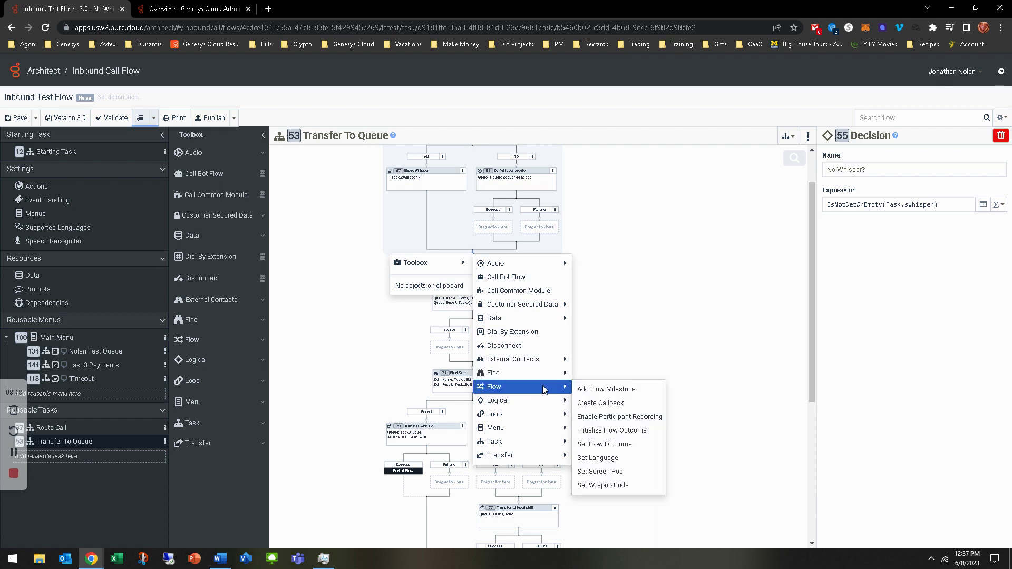
Insert a Set Screen Pop action, check its script list without choosing, and save the flow.
left_click(616, 472)
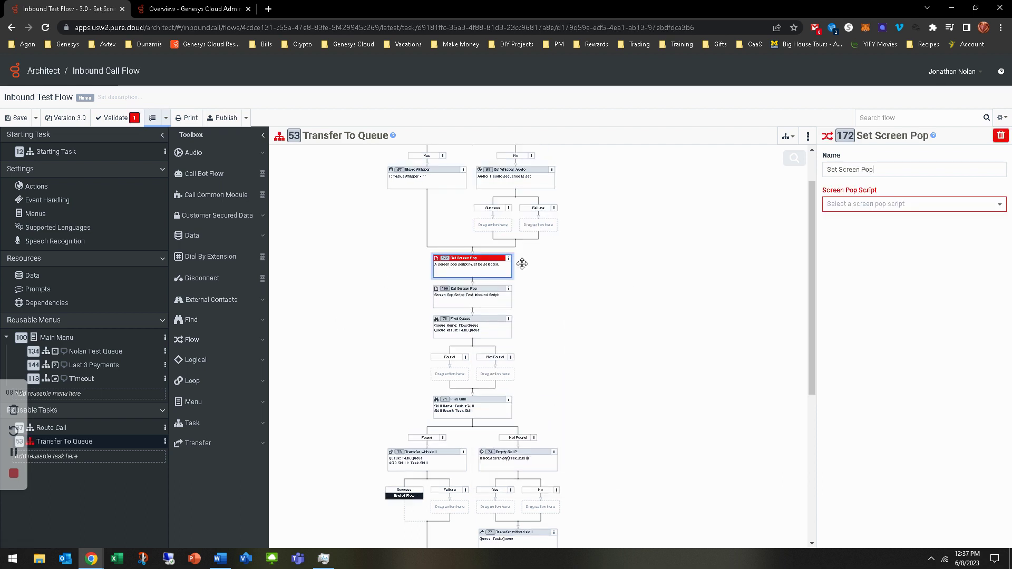
left_click(859, 208)
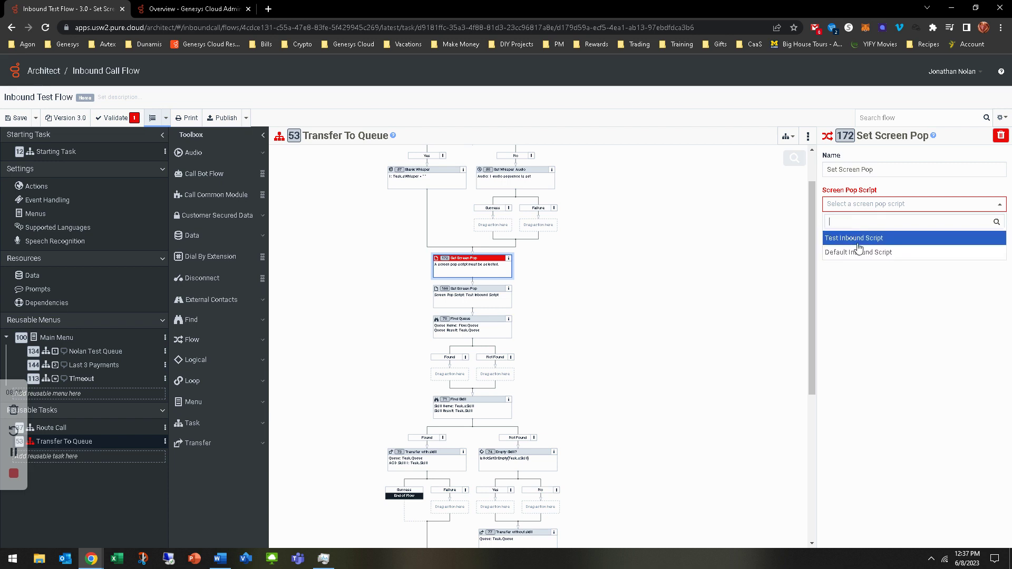
left_click(889, 344)
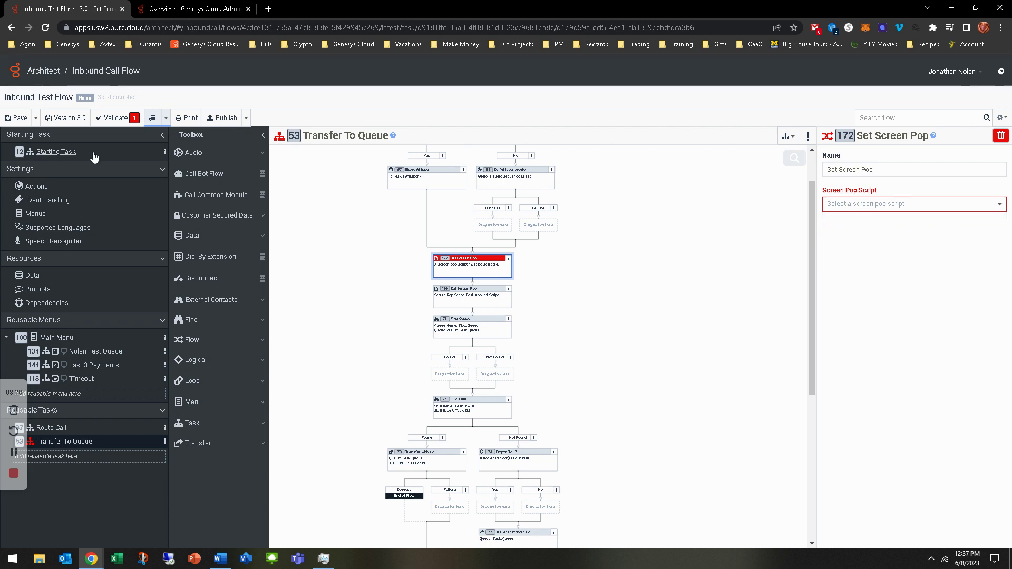
left_click(16, 118)
Search the screen pop scripts for 'test', then switch to the admin Scripts tab.
left_click(889, 204)
type("te")
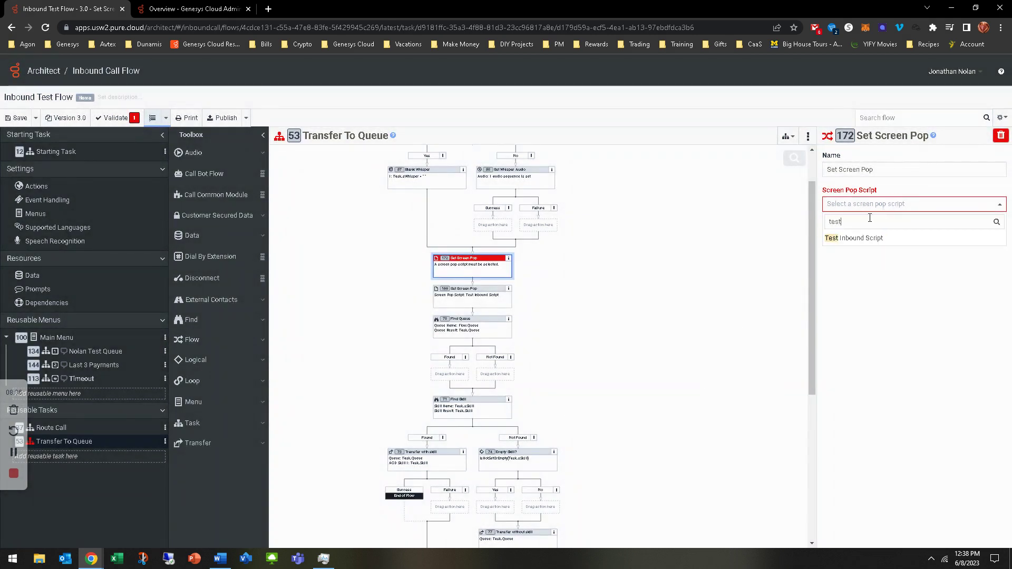
type("st")
type("t")
key("BackSpace")
key("ctrl+Tab")
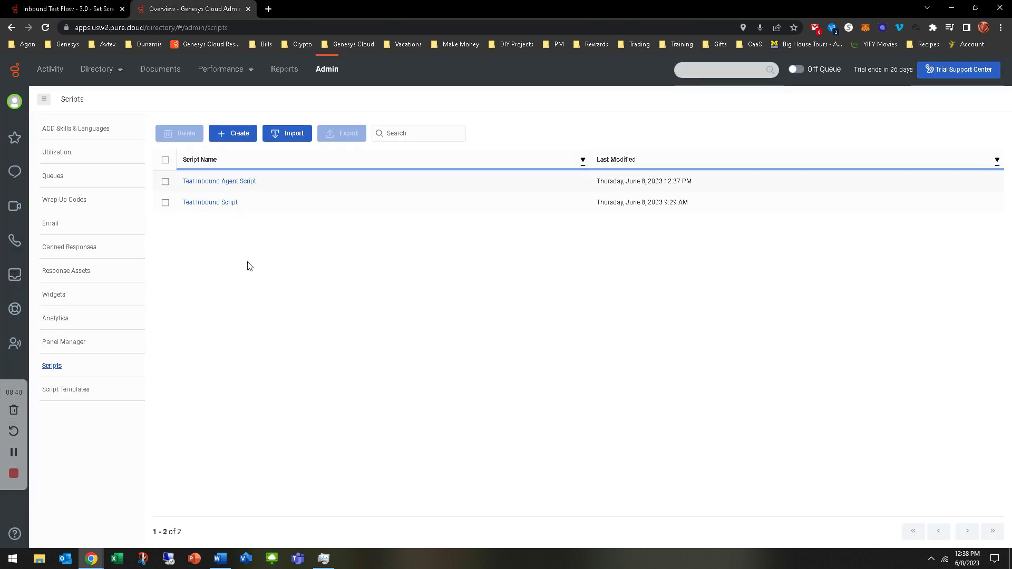
Re-save and publish Test Inbound Agent Script from its Script menu, then return to Architect.
left_click(217, 181)
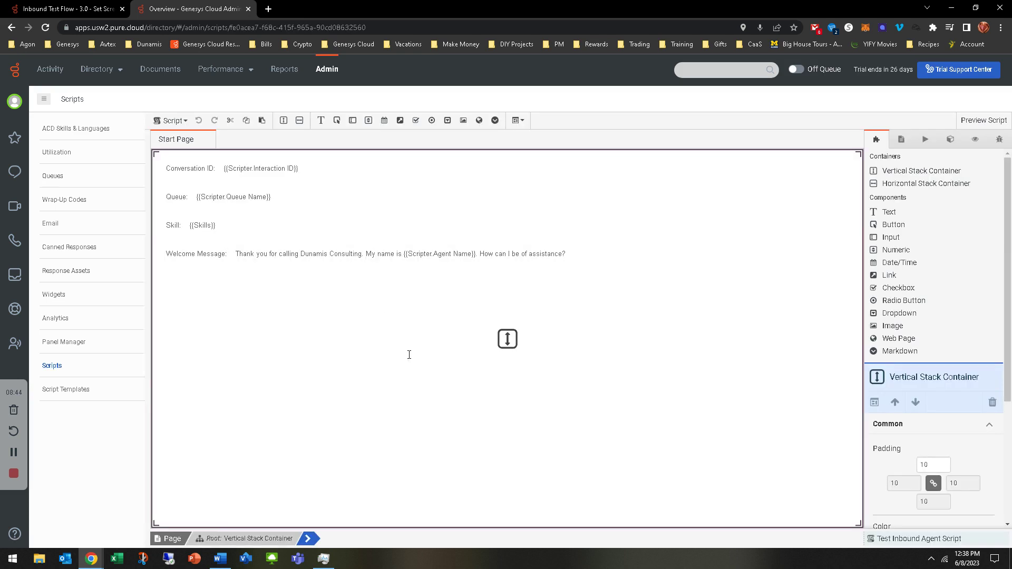
left_click(171, 120)
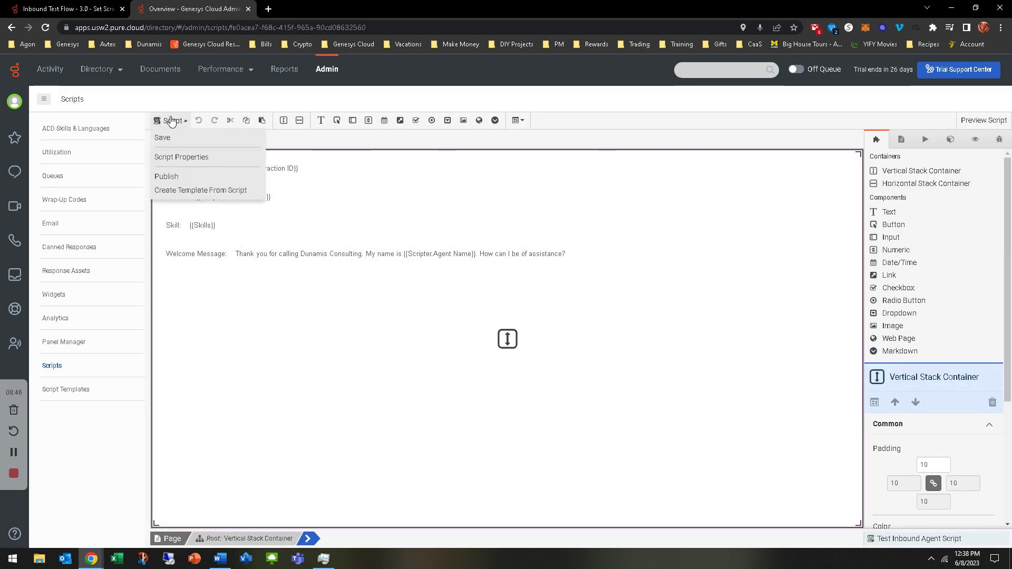
left_click(177, 138)
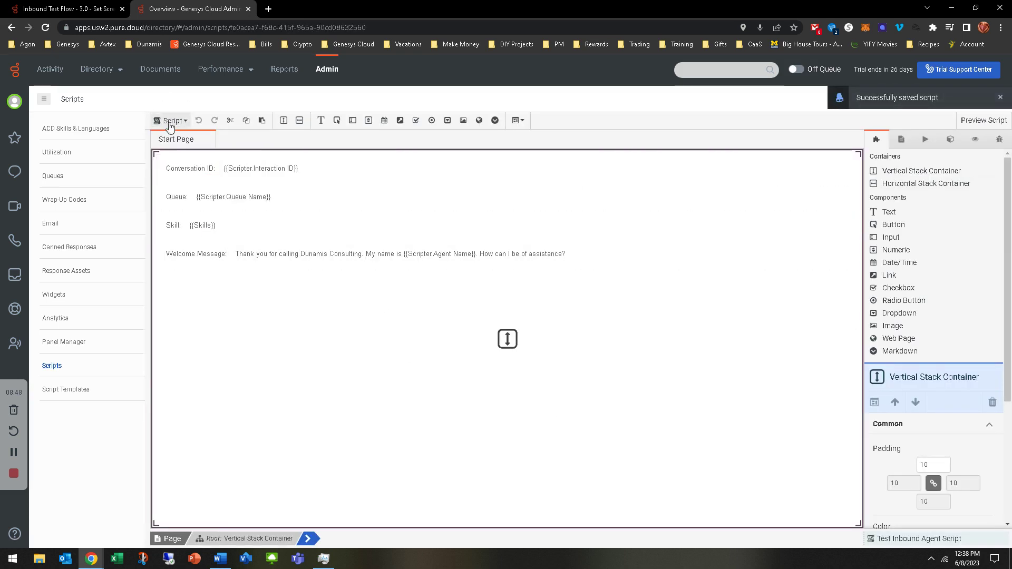
left_click(170, 120)
left_click(165, 176)
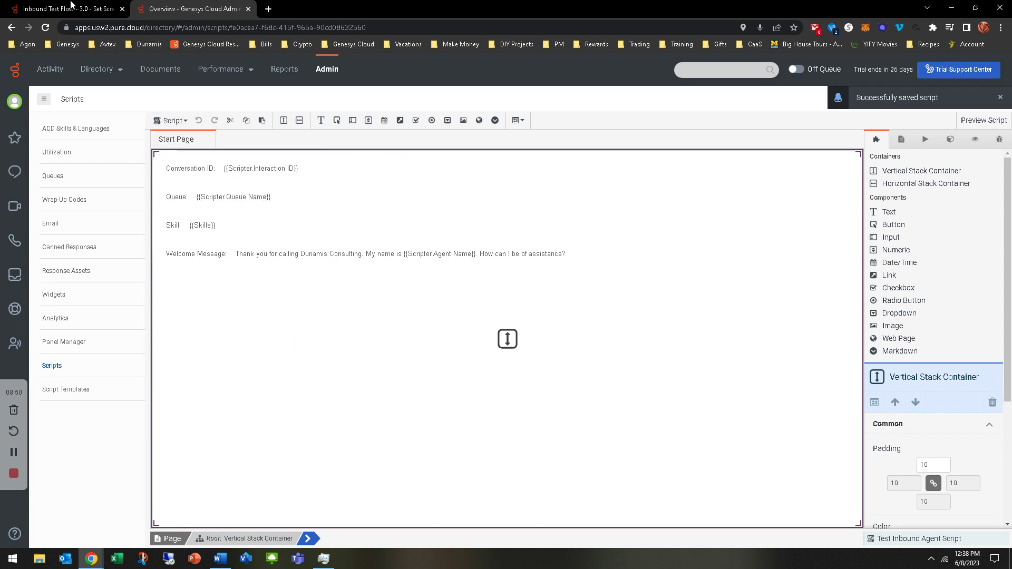
key("ctrl+shift+Tab")
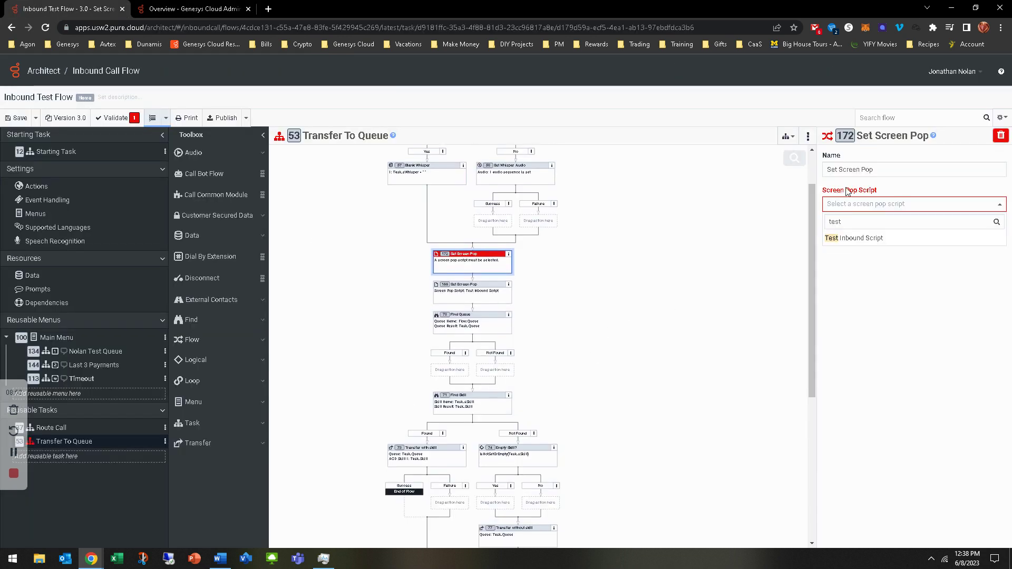
Search scripts for 'Test', cut the empty Set Screen Pop 172, and publish Inbound Test Flow.
key("BackSpace")
key("BackSpace")
key("BackSpace")
key("BackSpace")
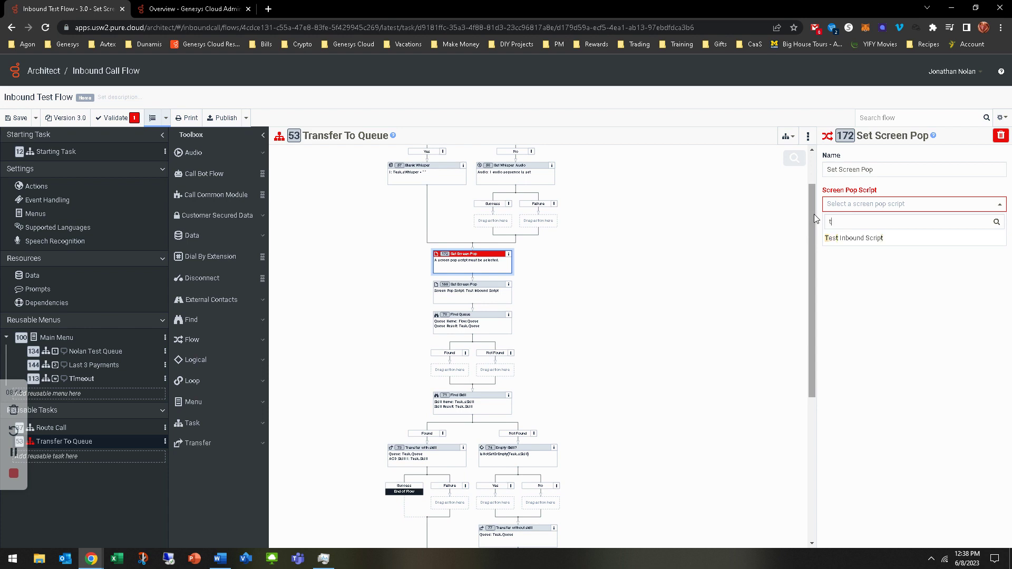
type("Test")
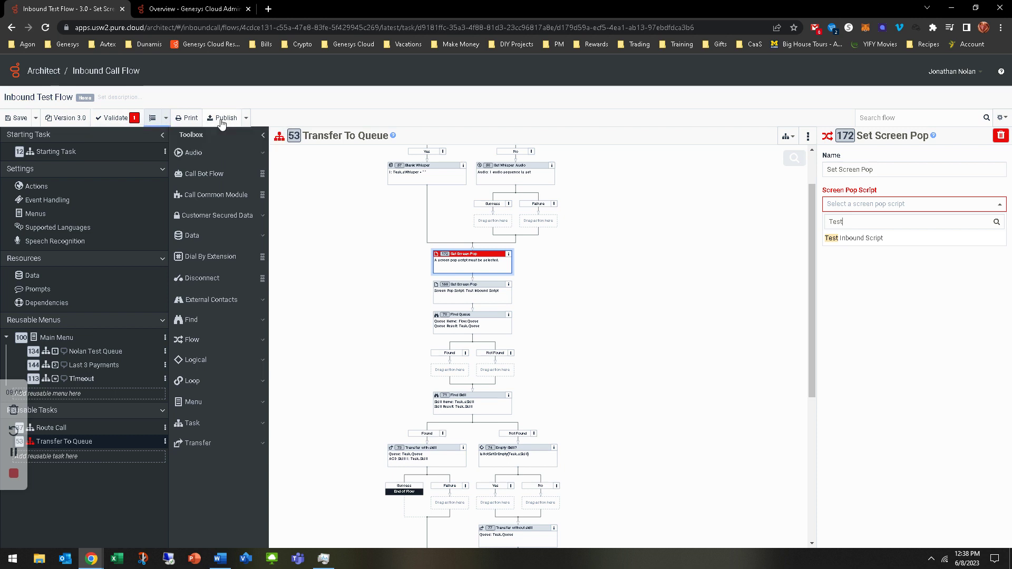
left_click(510, 254)
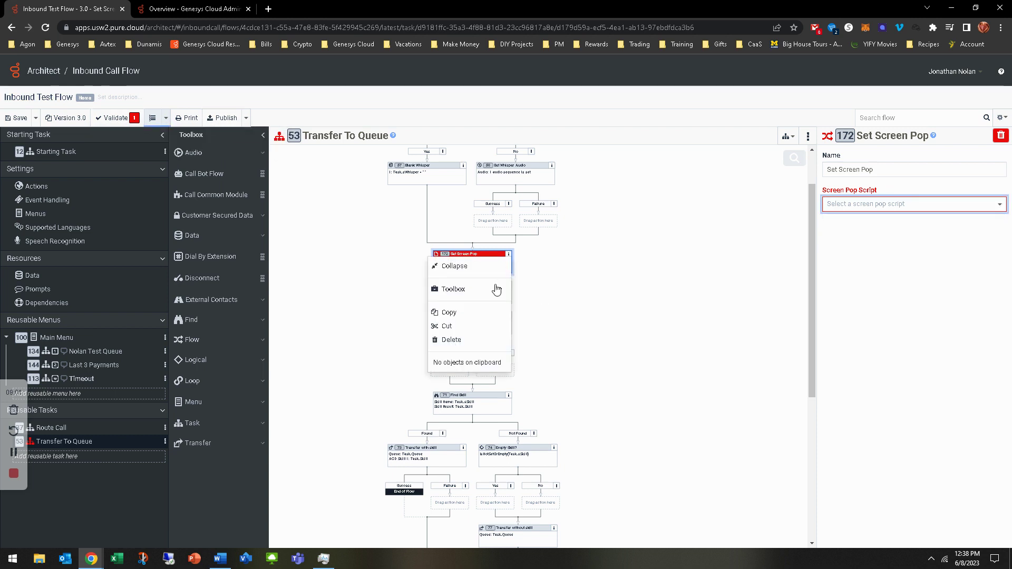
left_click(476, 330)
left_click(214, 119)
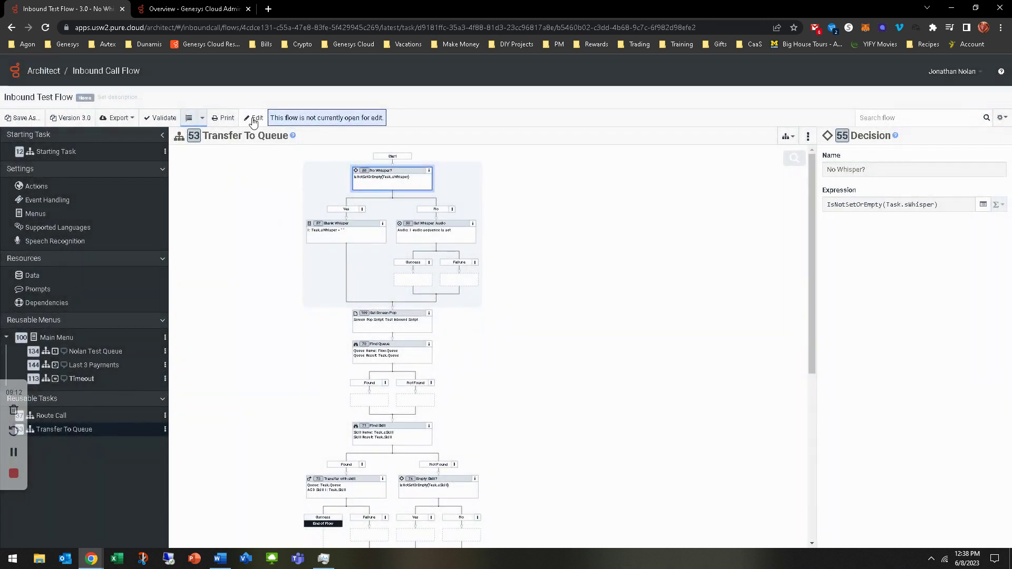
Edit the flow as version 4.0 and search Set Screen Pop 169's script list for 'test'.
left_click(253, 119)
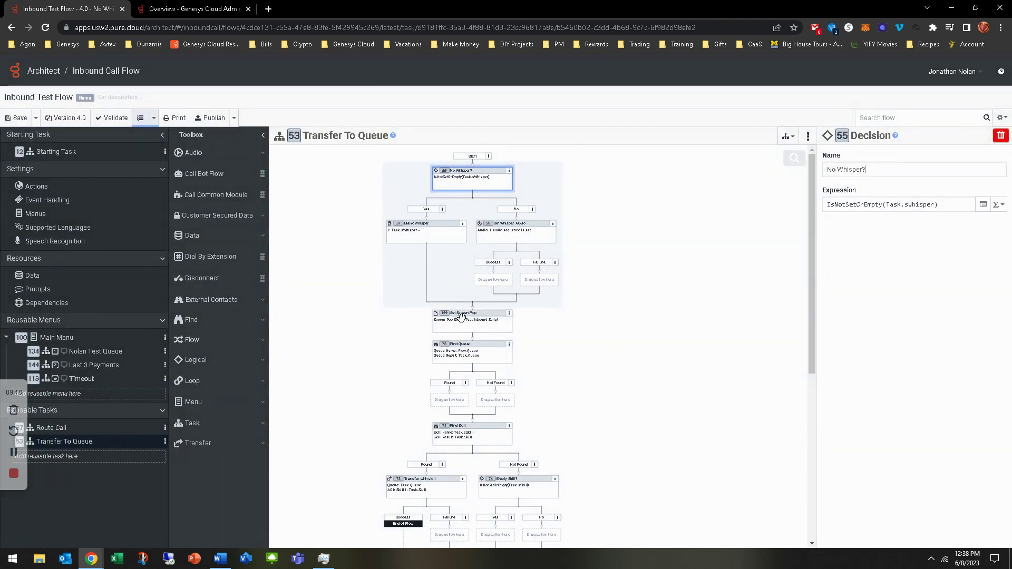
left_click(461, 315)
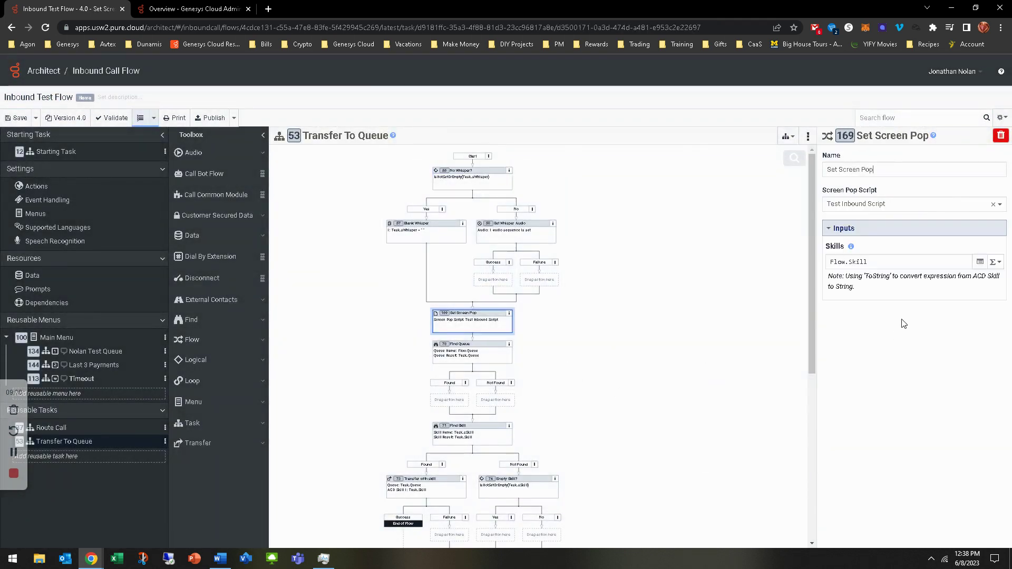
left_click(901, 206)
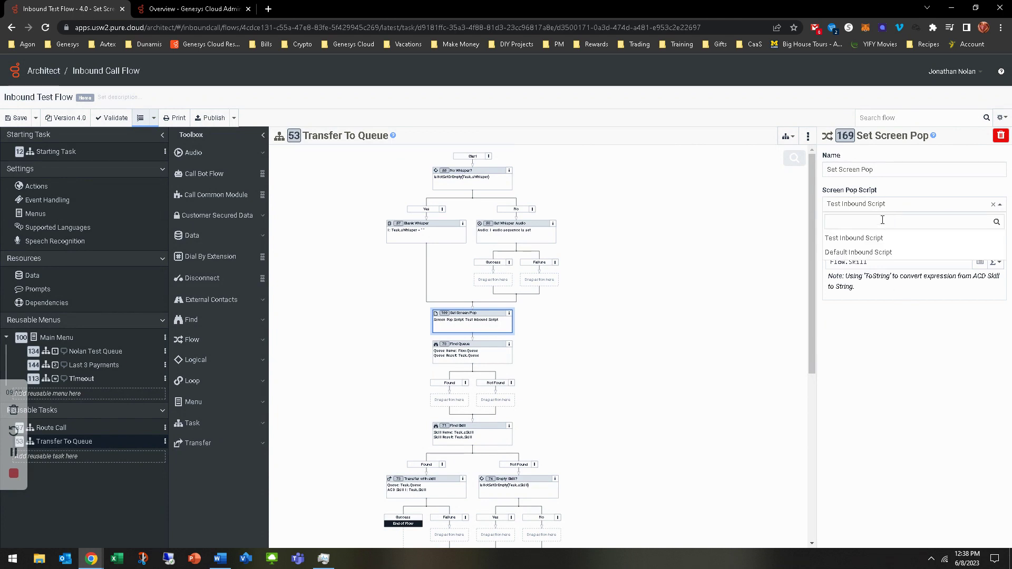
type("test")
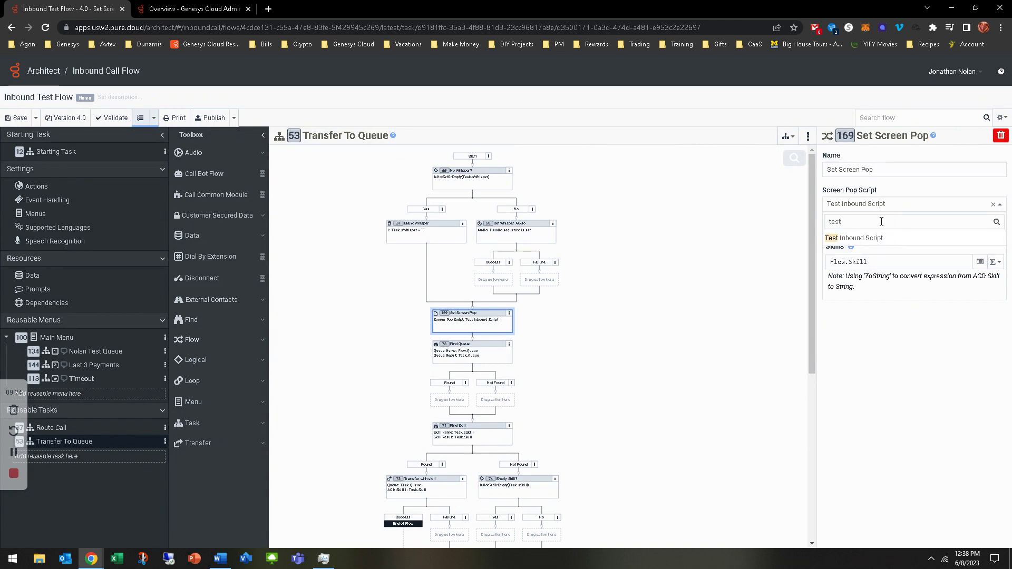
key("BackSpace")
key("BackSpace")
key("BackSpace")
key("BackSpace")
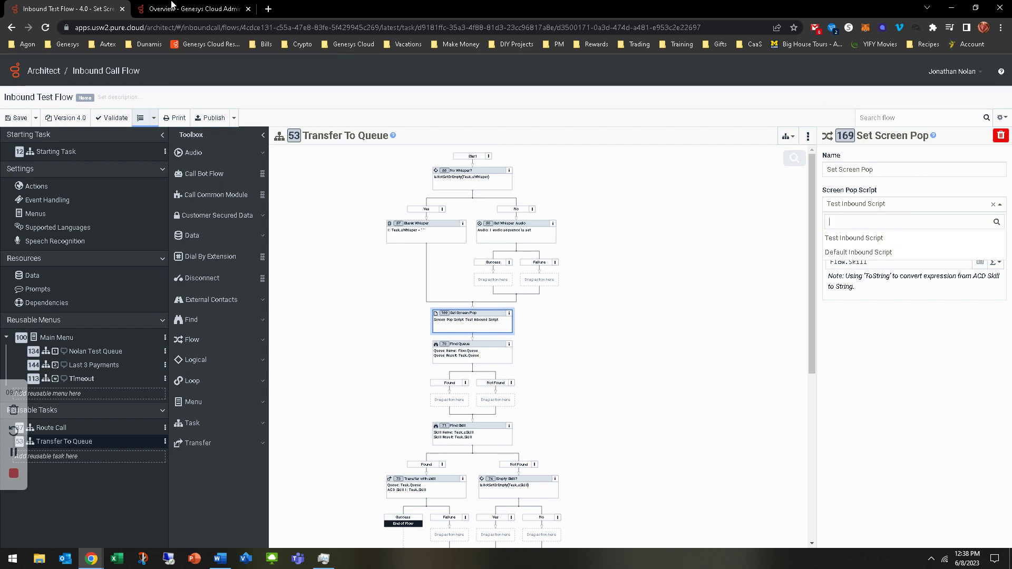
Return to the admin Scripts list and select the Test Inbound Agent Script row.
left_click(174, 7)
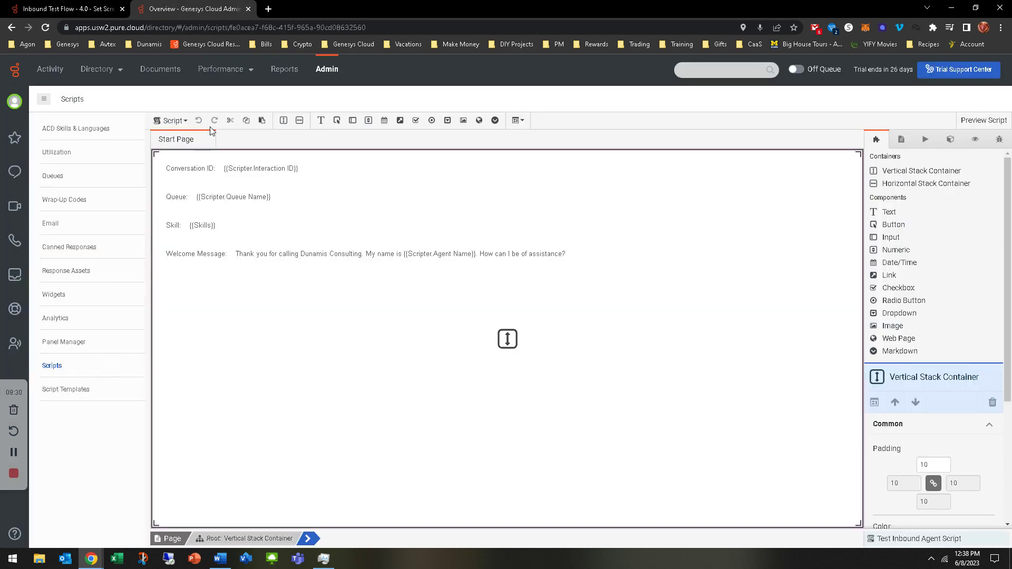
left_click(52, 367)
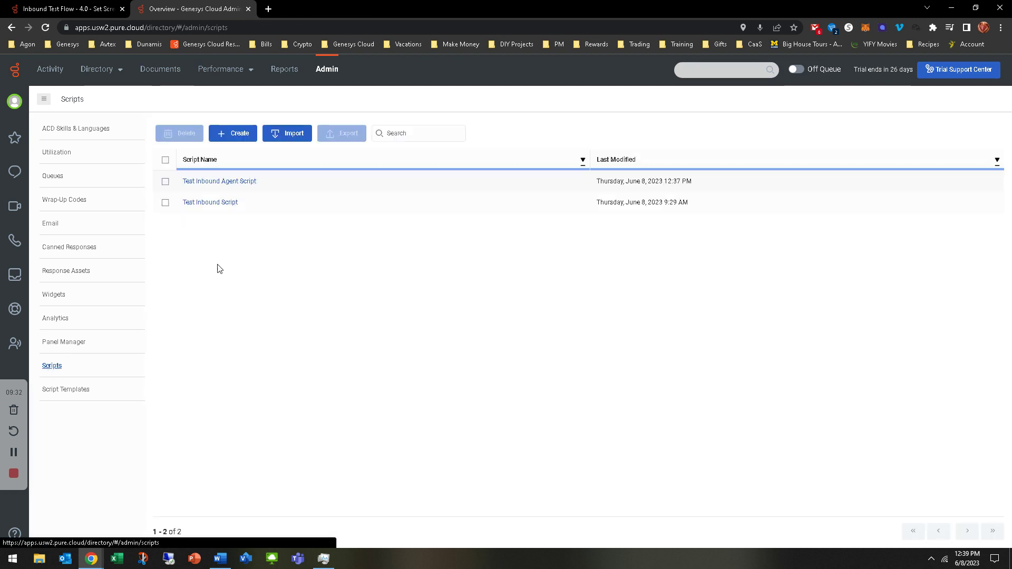
left_click(165, 181)
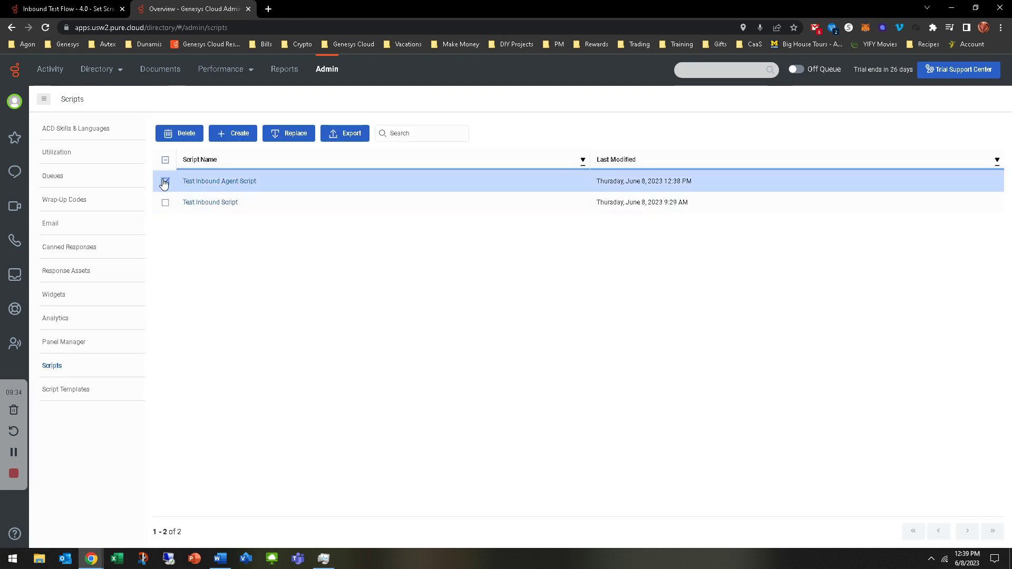
Open Test Inbound Agent Script, publish it, and show its properties and features.
left_click(207, 181)
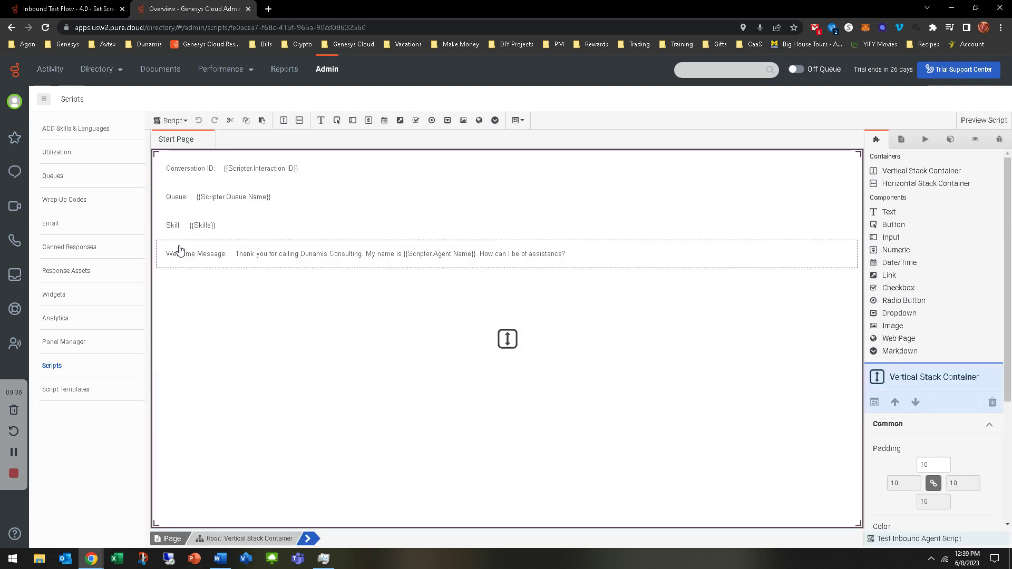
left_click(172, 121)
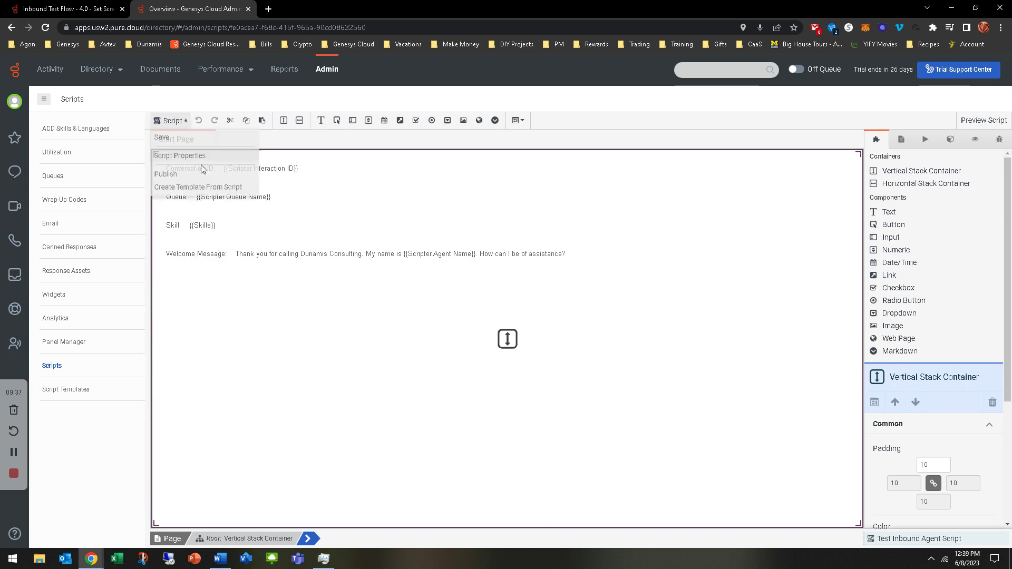
left_click(177, 178)
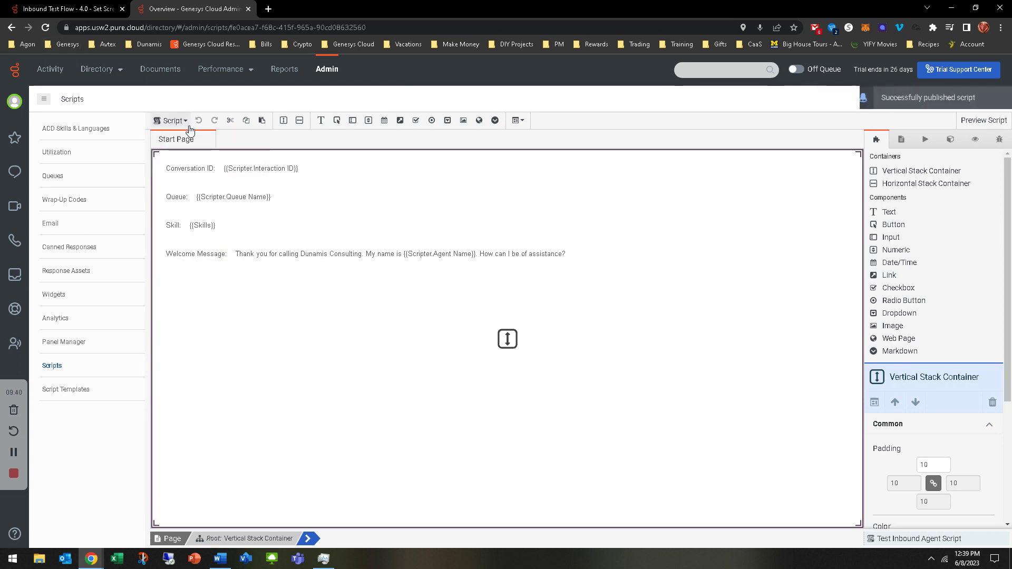
left_click(172, 120)
left_click(196, 158)
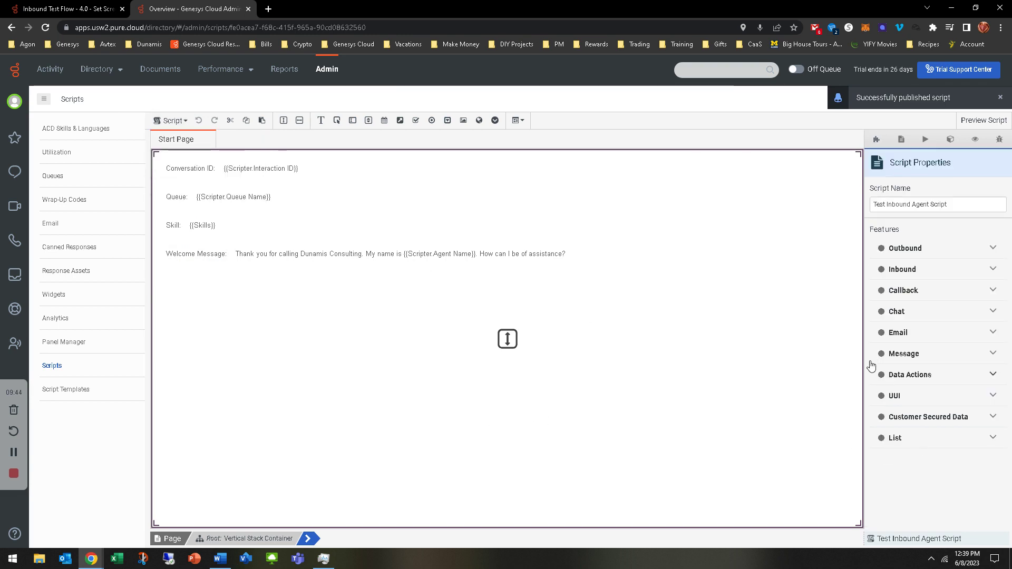
left_click(171, 121)
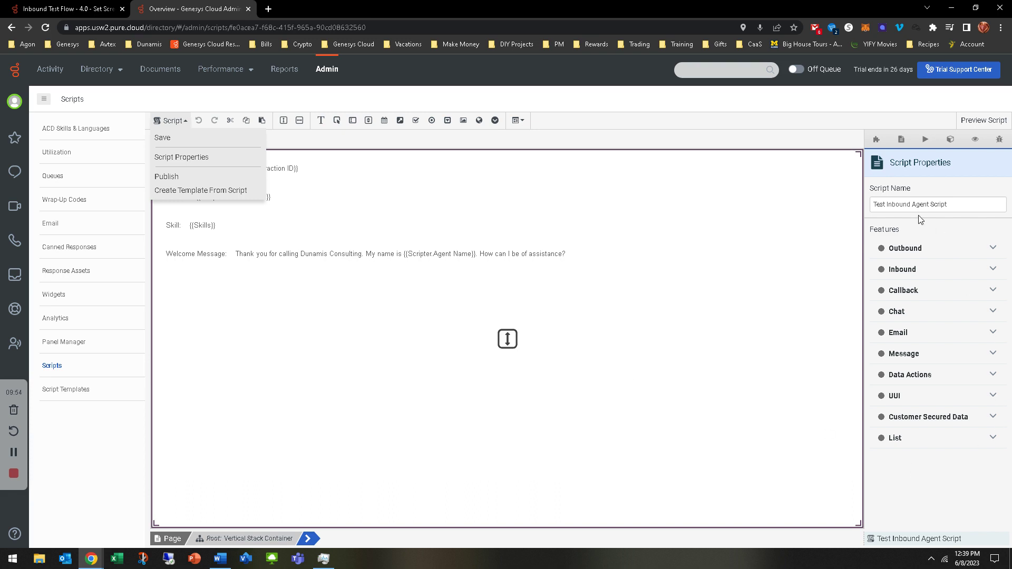
Enable the Inbound feature, then save and publish the script.
left_click(964, 272)
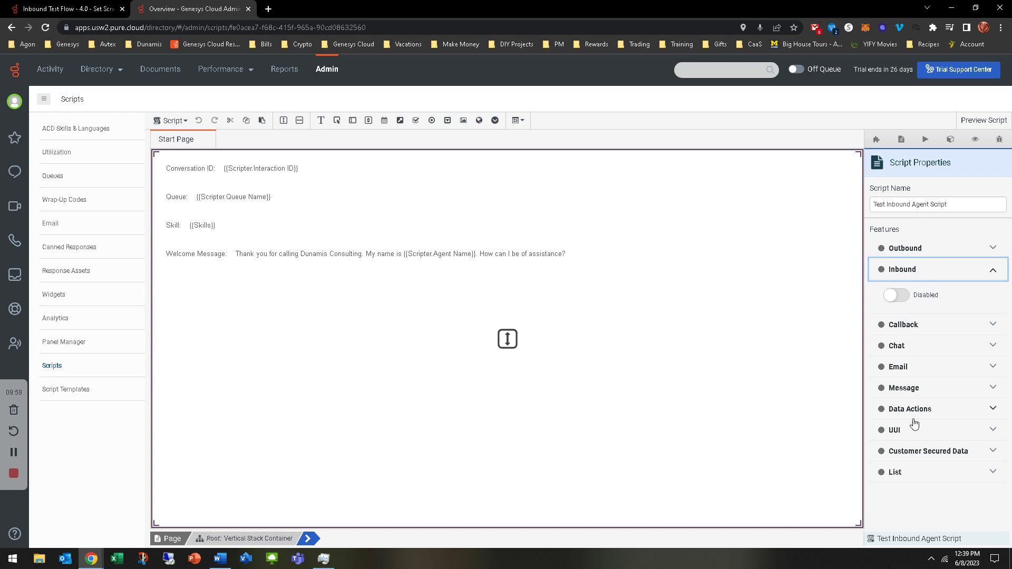
left_click(896, 296)
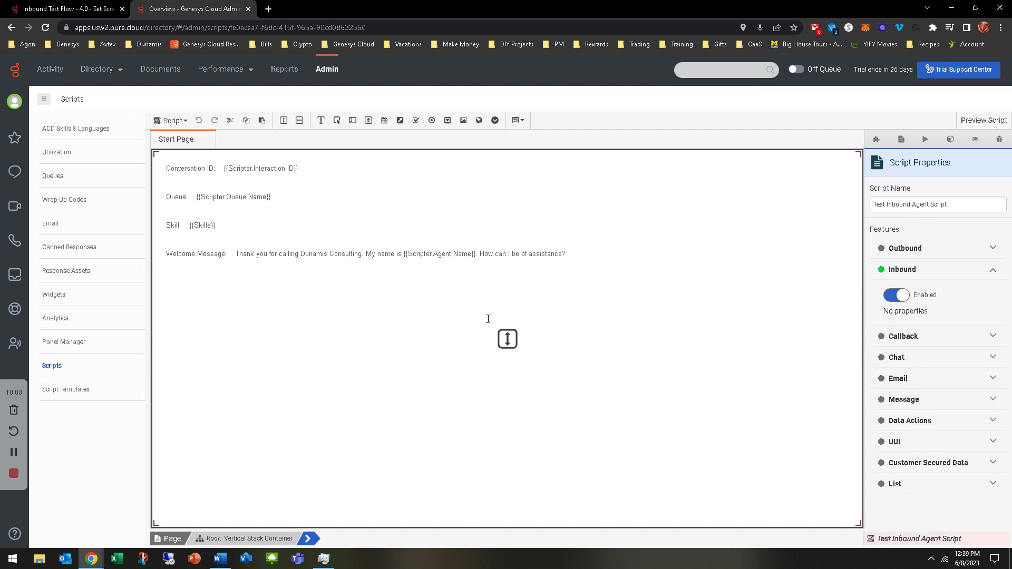
left_click(172, 121)
left_click(175, 138)
left_click(171, 120)
left_click(174, 177)
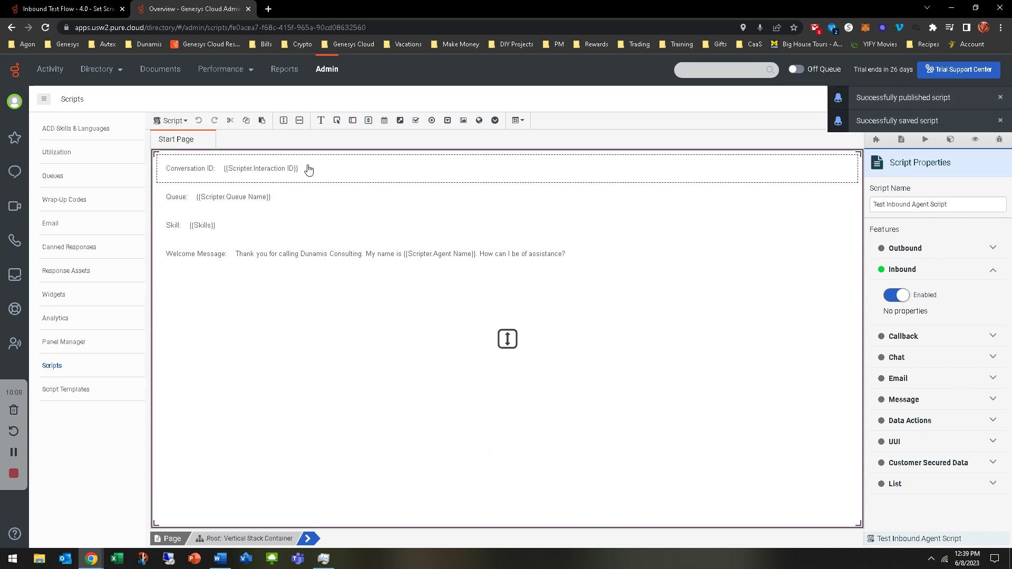
Close the script actions list and return to the Inbound Test Flow in Architect.
left_click(170, 121)
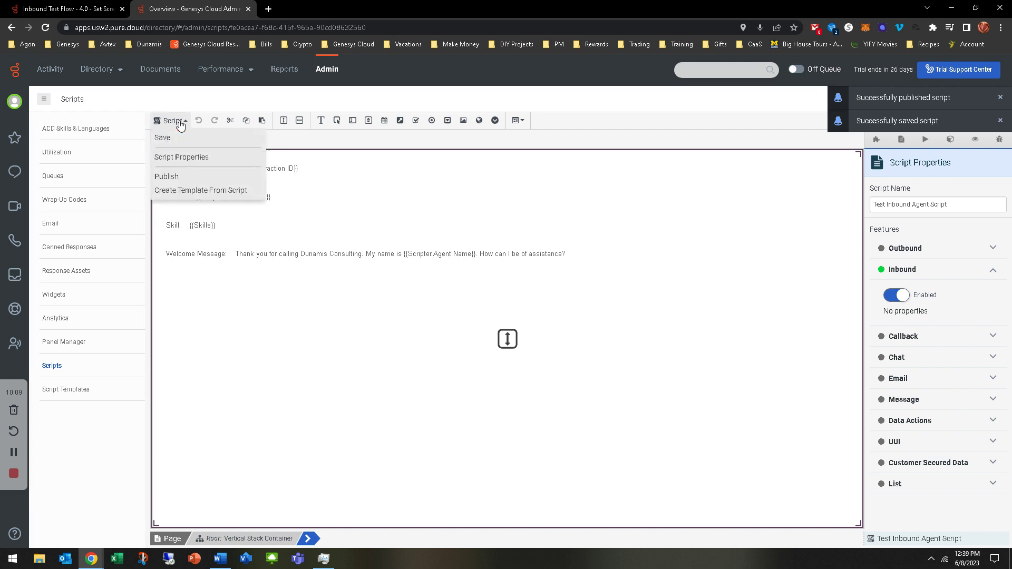
left_click(240, 317)
left_click(67, 9)
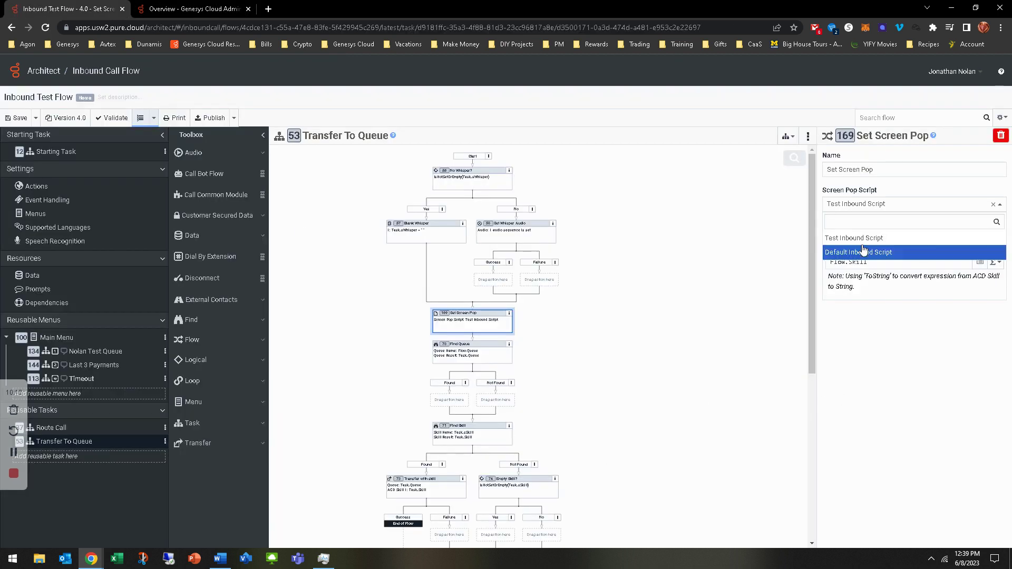
Search 'test' and pick Test Inbound Agent Script as the Set Screen Pop script.
type("tes")
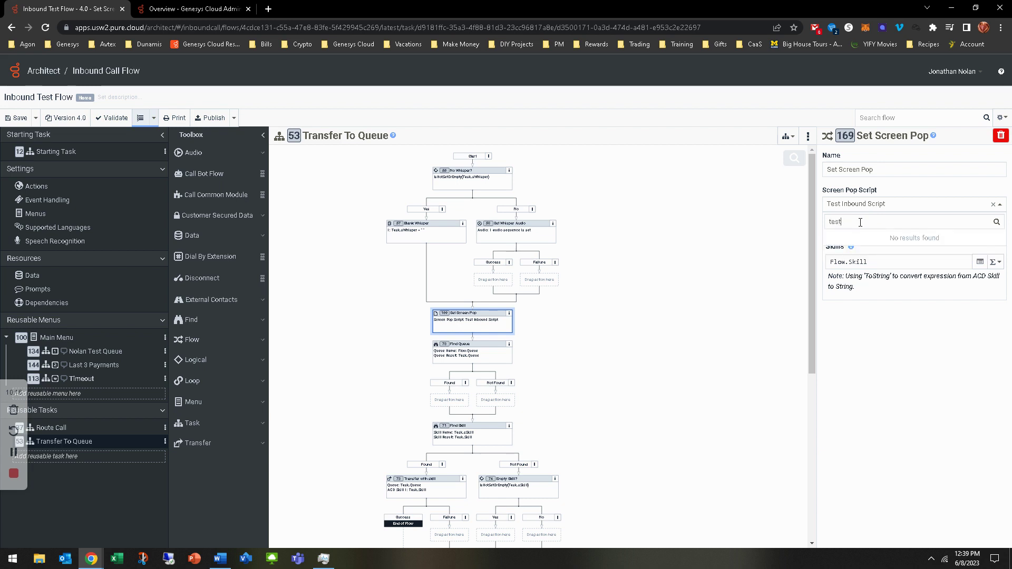
type("t")
left_click(873, 241)
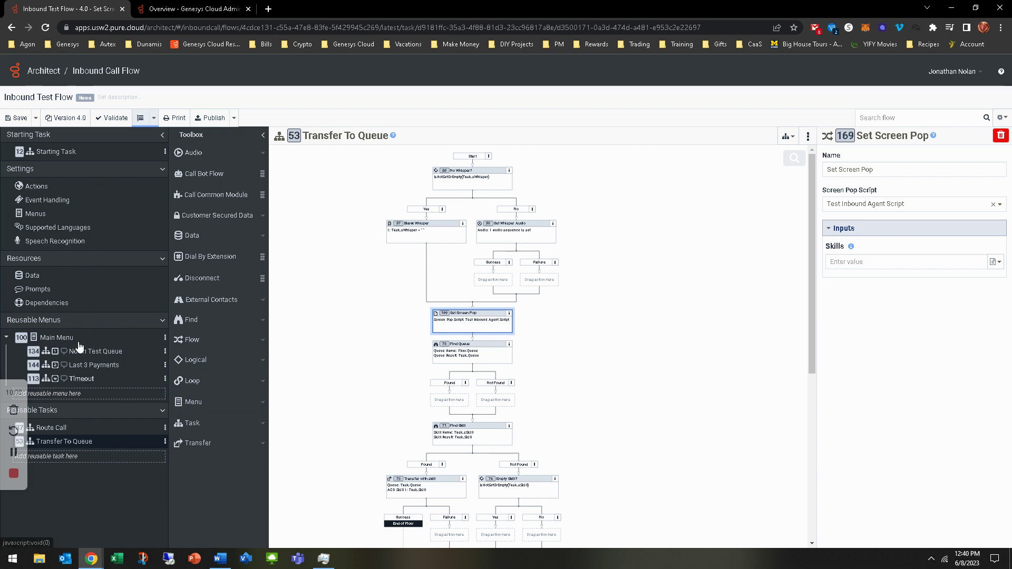
Open the Nolan Test Queue menu choice and review its update statement types.
left_click(58, 338)
left_click(98, 351)
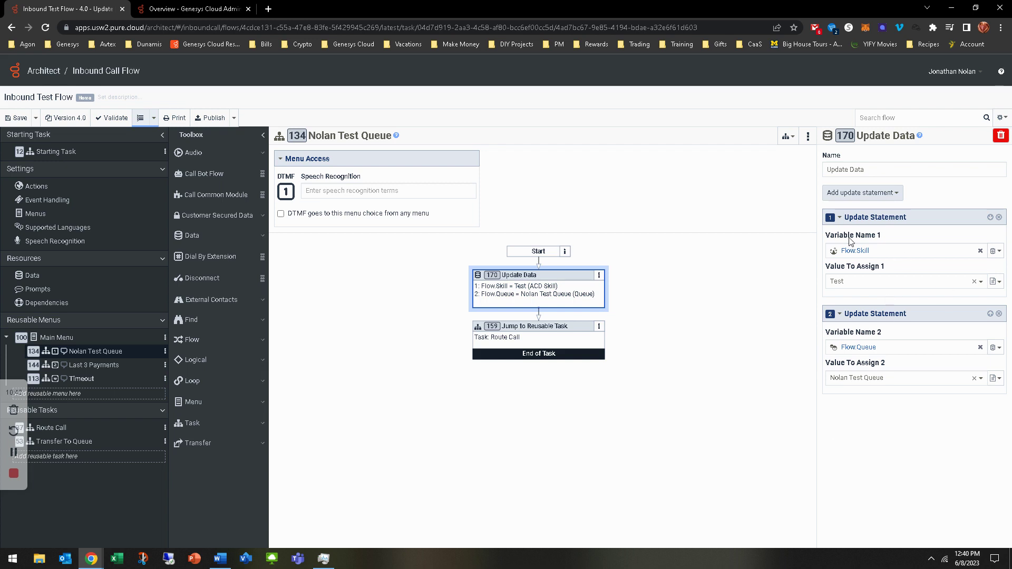
left_click(880, 194)
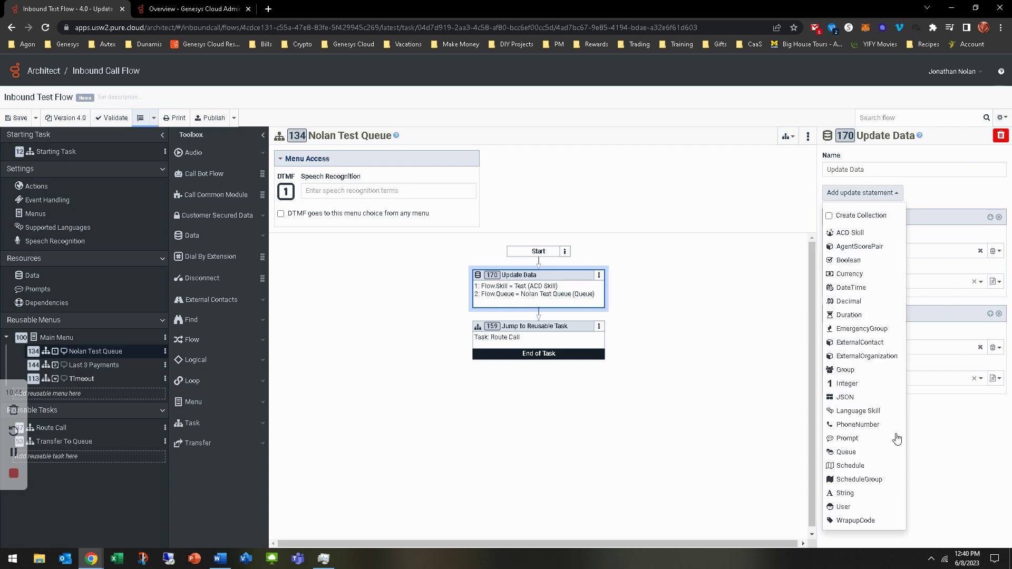
left_click(981, 470)
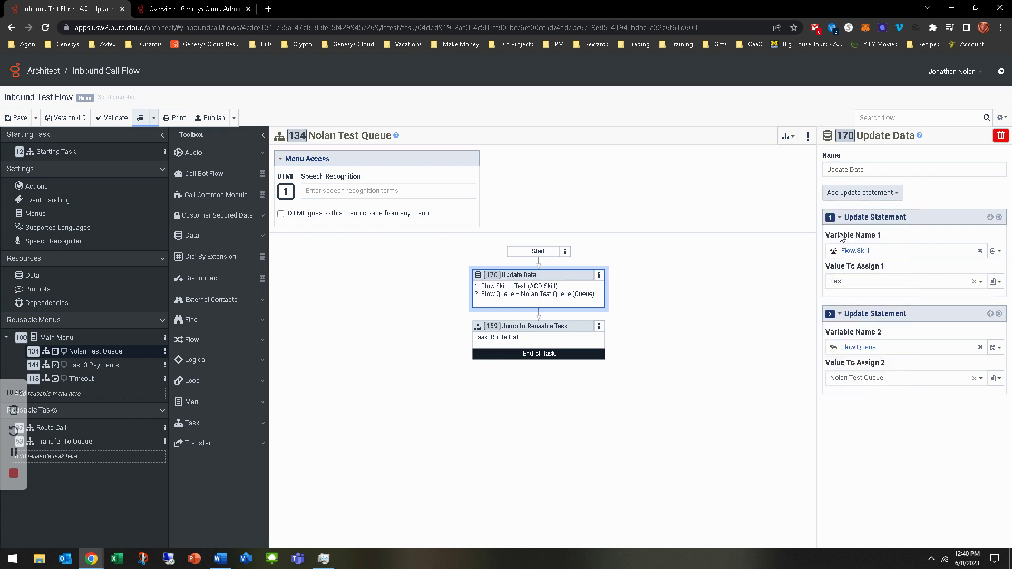
Add an ACD Skill statement setting Flow.Skill to Test and delete the original first statement.
left_click(854, 194)
left_click(863, 232)
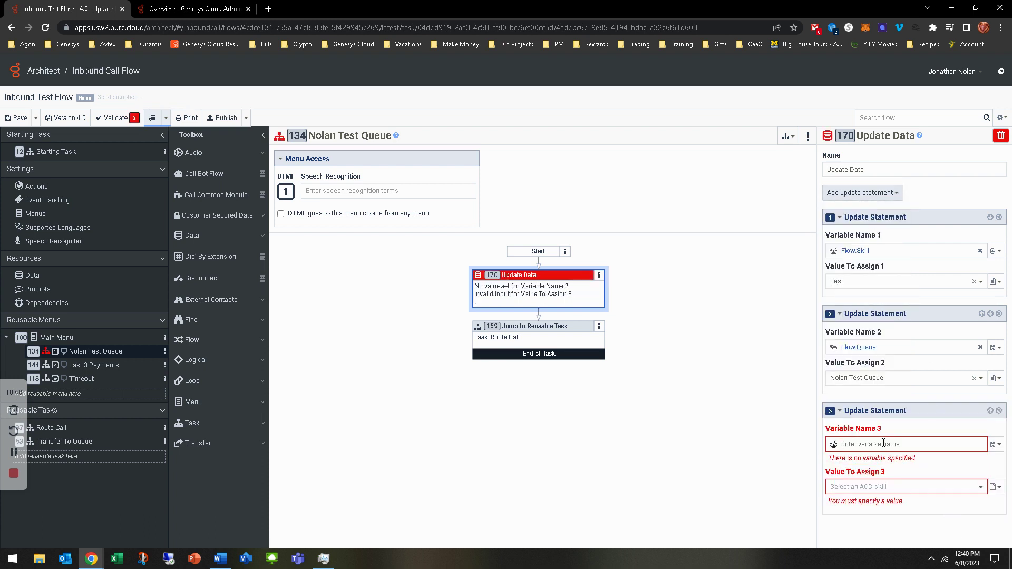
type("Flow.S")
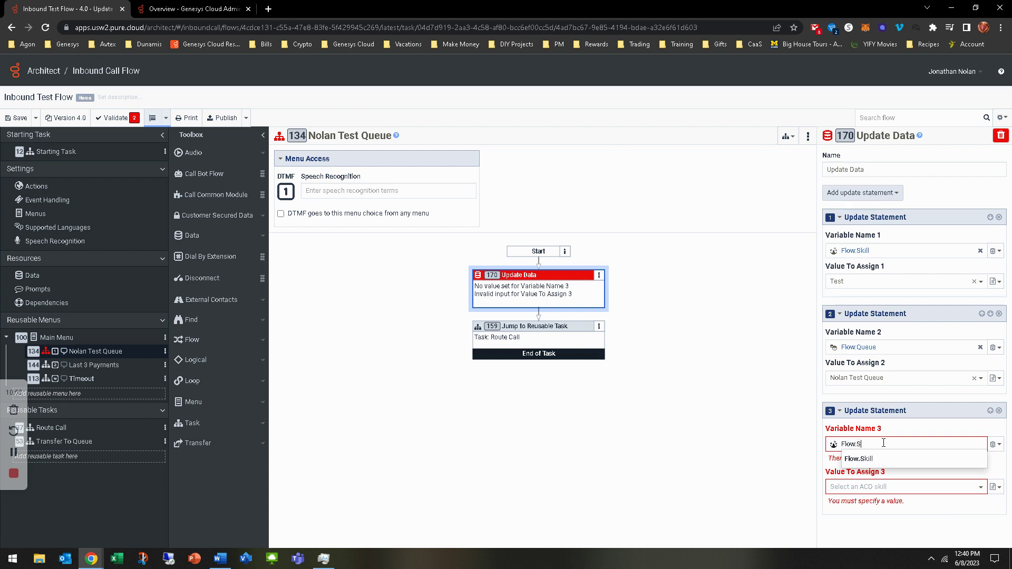
key("Down")
key("Return")
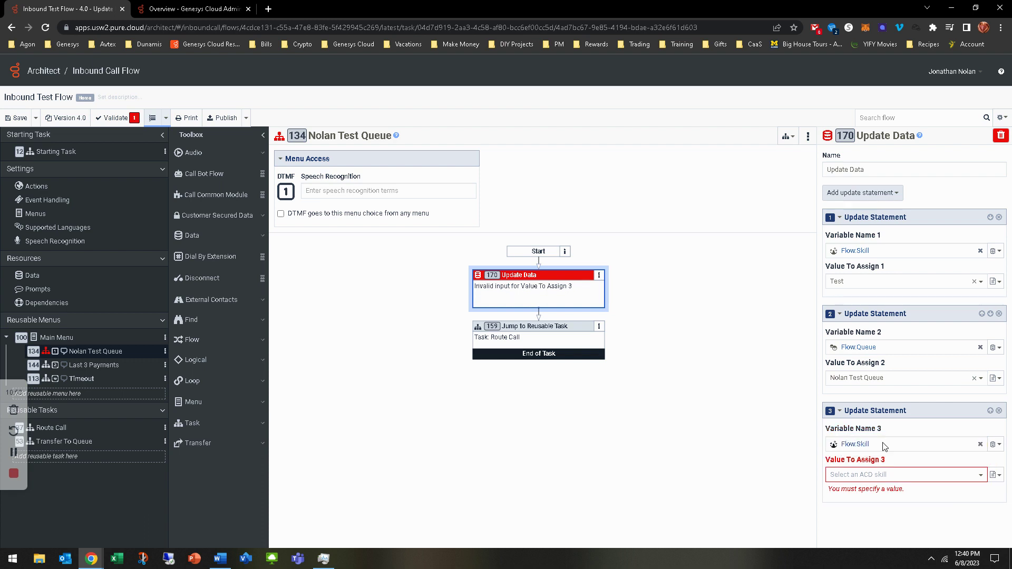
left_click(911, 475)
left_click(861, 515)
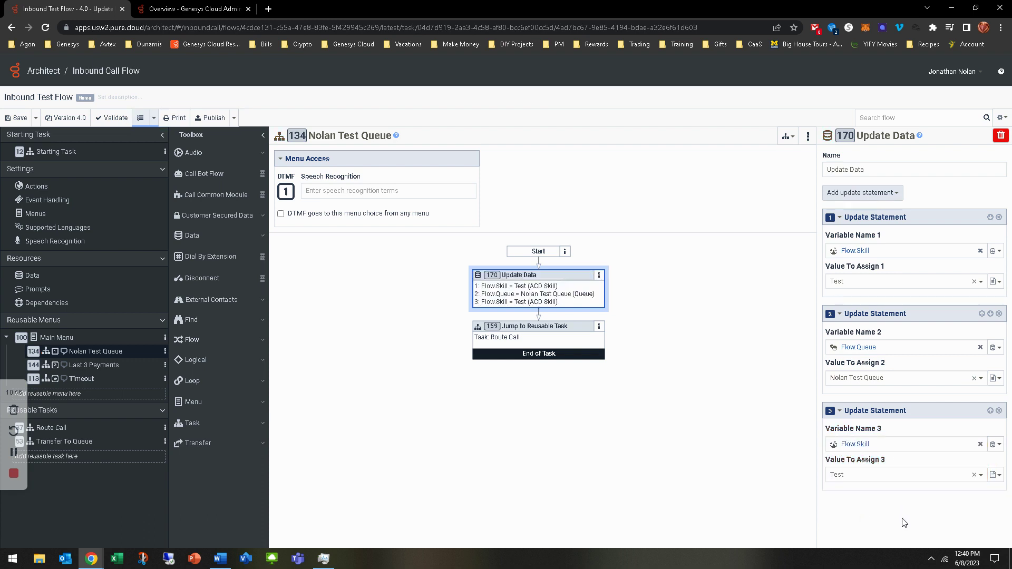
left_click(999, 217)
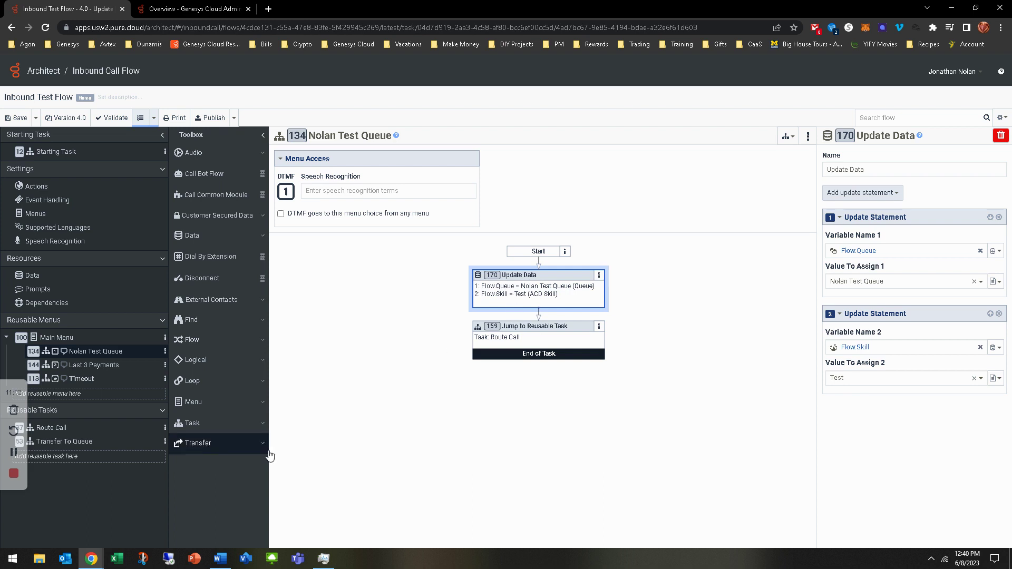
Set Set Screen Pop's Skills input to the expression Flow.Skill, then return to the admin tab.
left_click(71, 441)
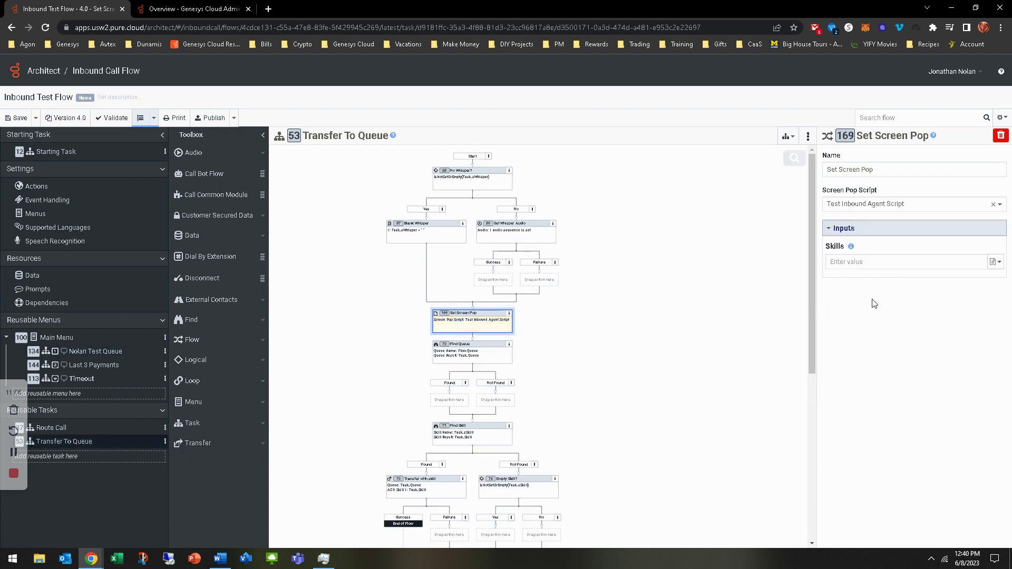
left_click(992, 262)
left_click(943, 280)
type("Flow.Skill")
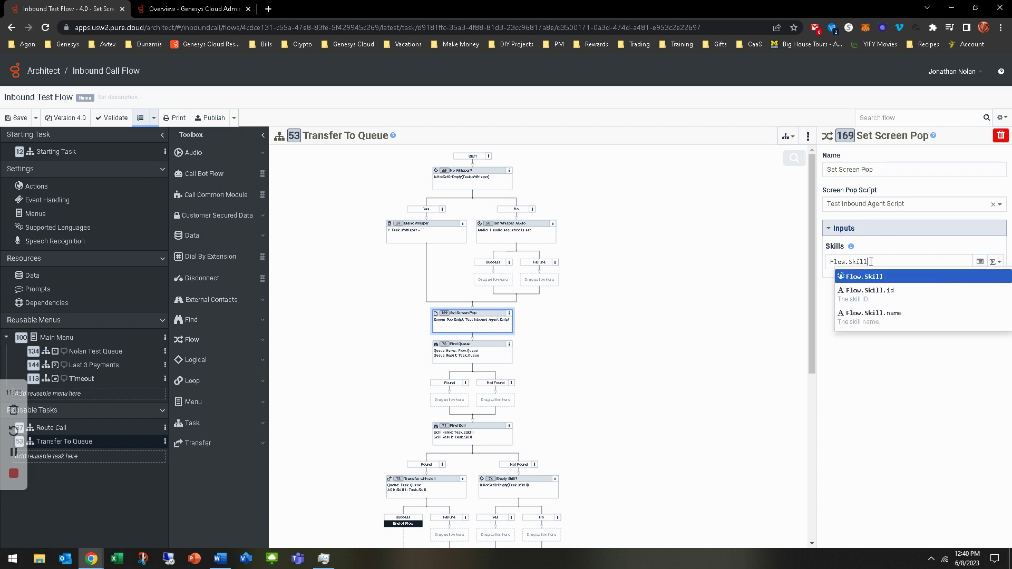
key("Return")
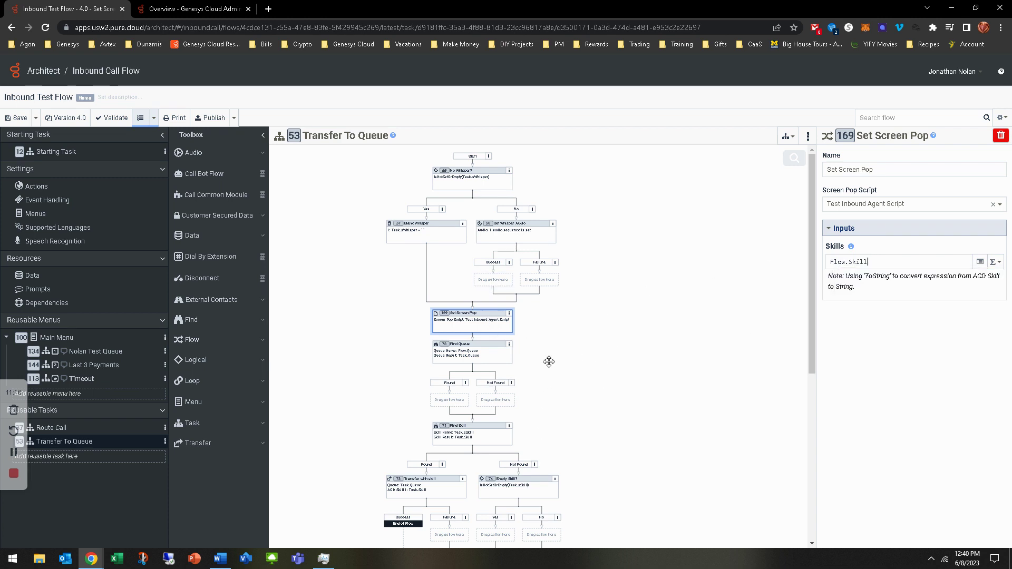
left_click(184, 8)
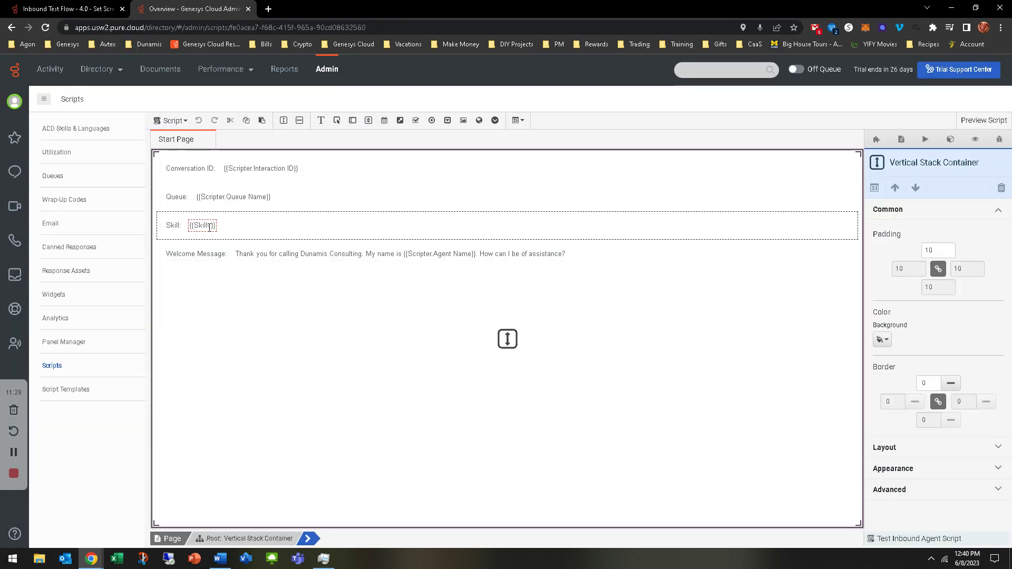
Check the script's {{Skills}} text against the Architect flow's Skills input, then go to Admin Home.
left_click(210, 226)
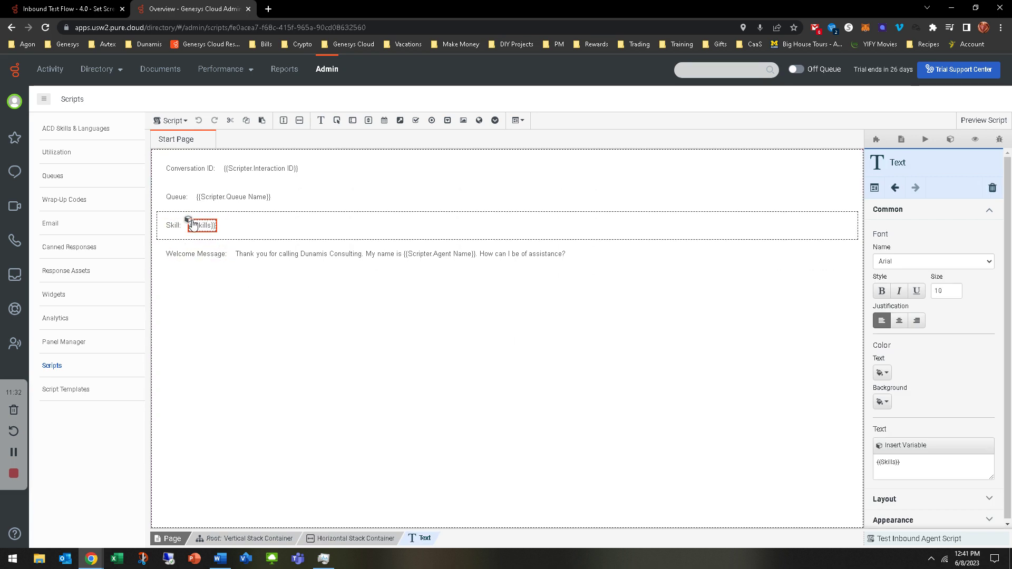
left_click(69, 9)
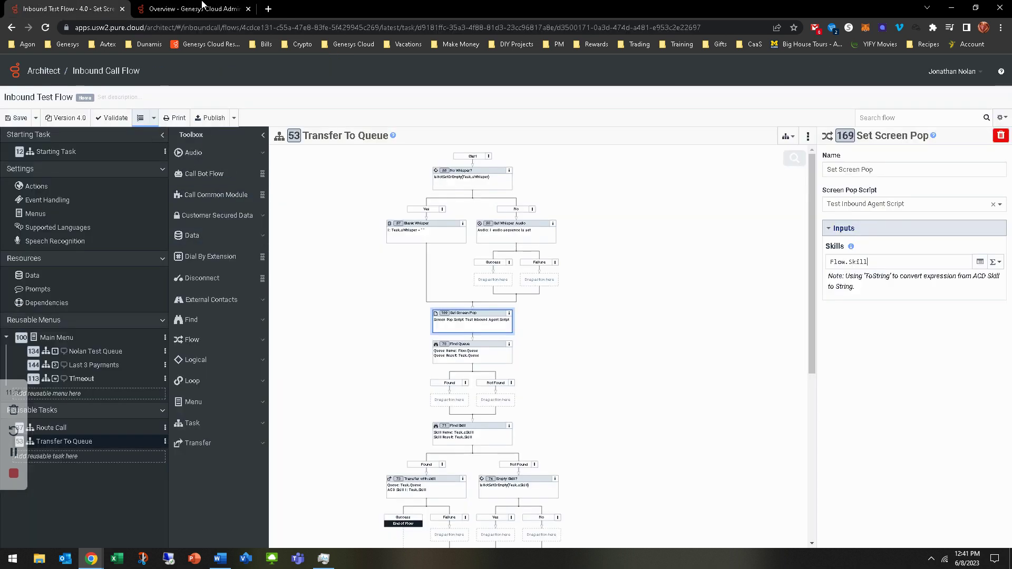
left_click(193, 8)
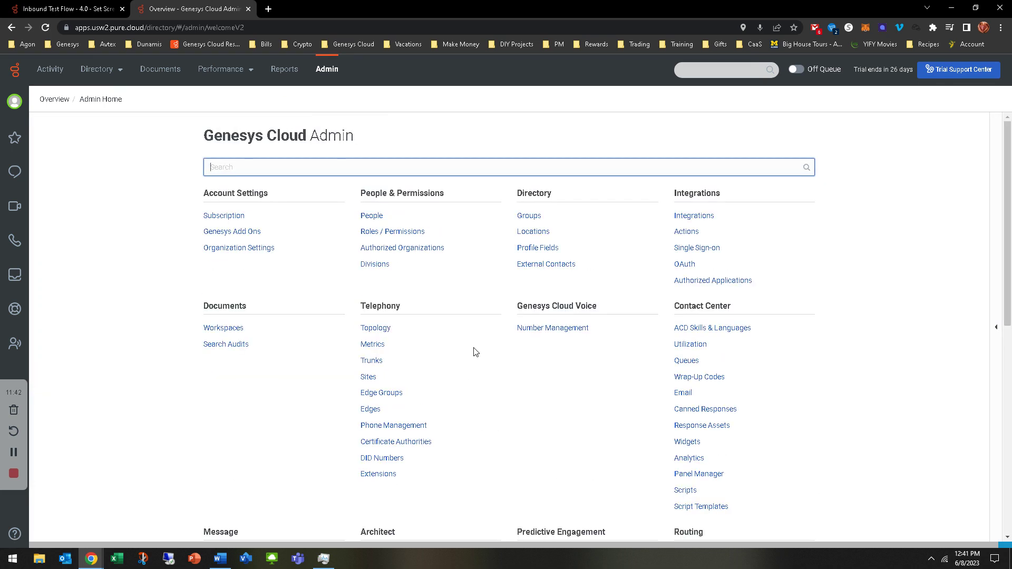
Open Nolan Test Queue from the queue list and review its settings down to the Voice tab.
left_click(685, 361)
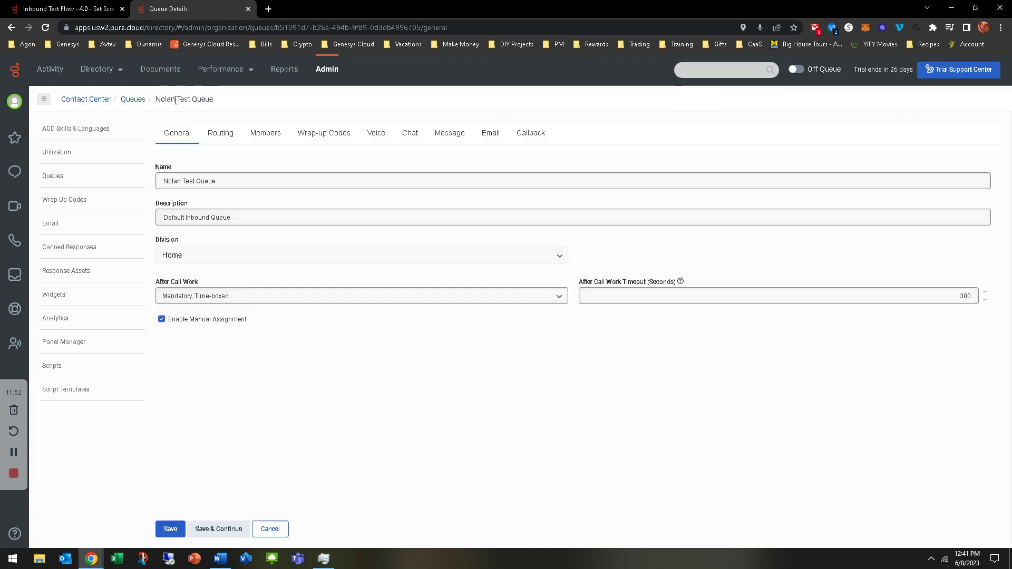
left_click(220, 136)
left_click(265, 138)
left_click(224, 133)
left_click(183, 133)
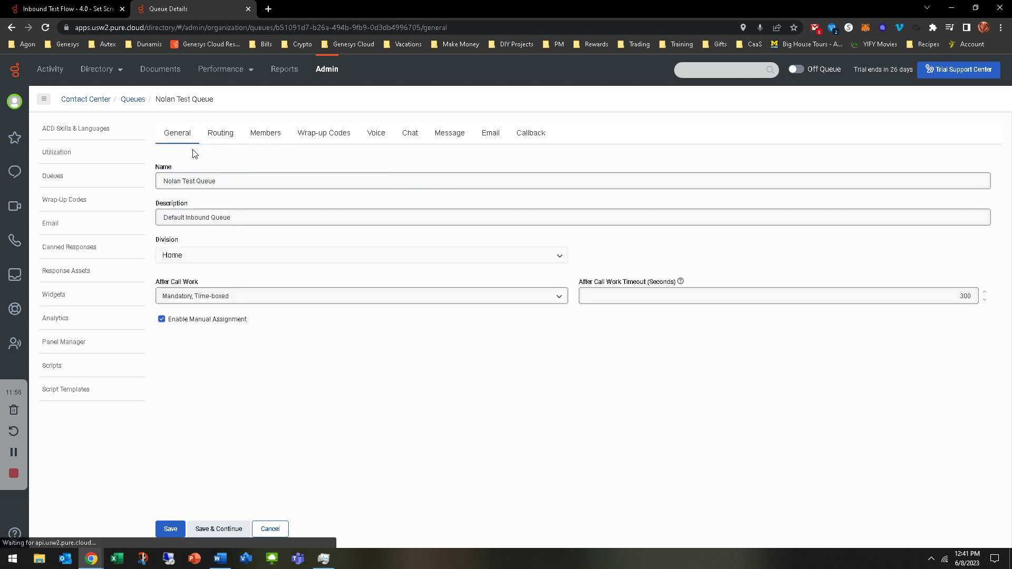
left_click(380, 139)
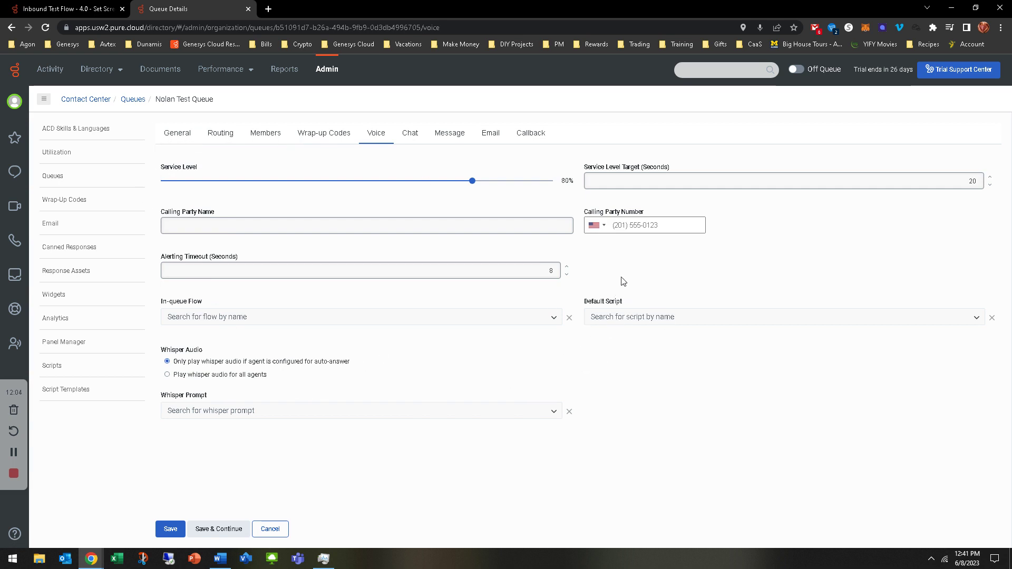
Set the queue's Voice default script to Test Inbound Agent Script and save.
left_click(648, 320)
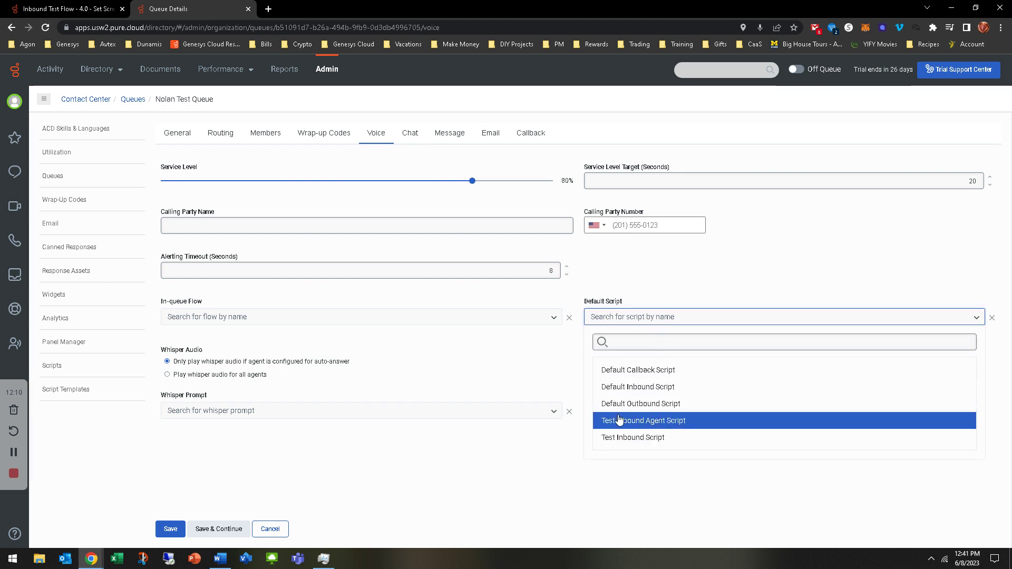
left_click(650, 426)
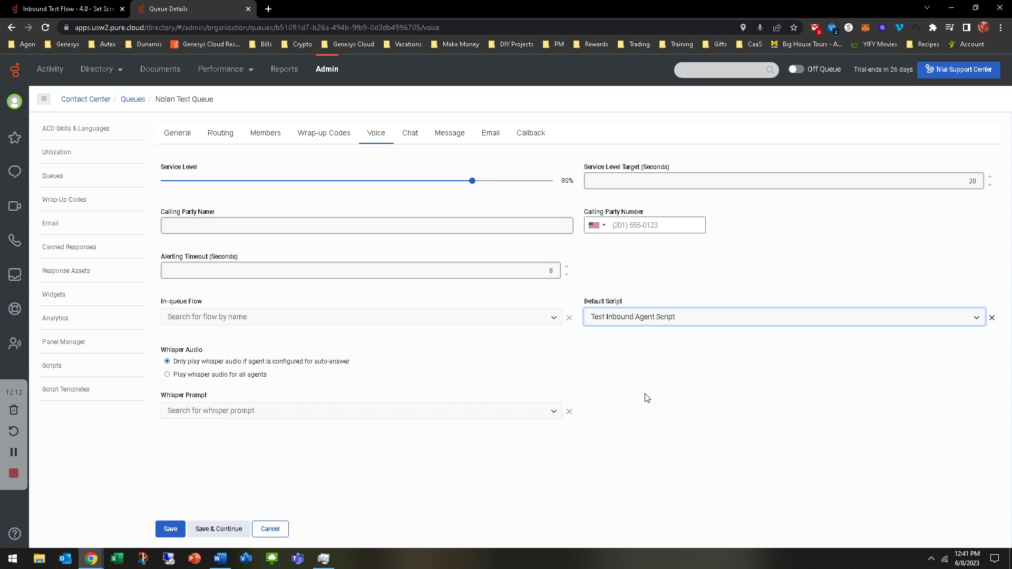
left_click(177, 523)
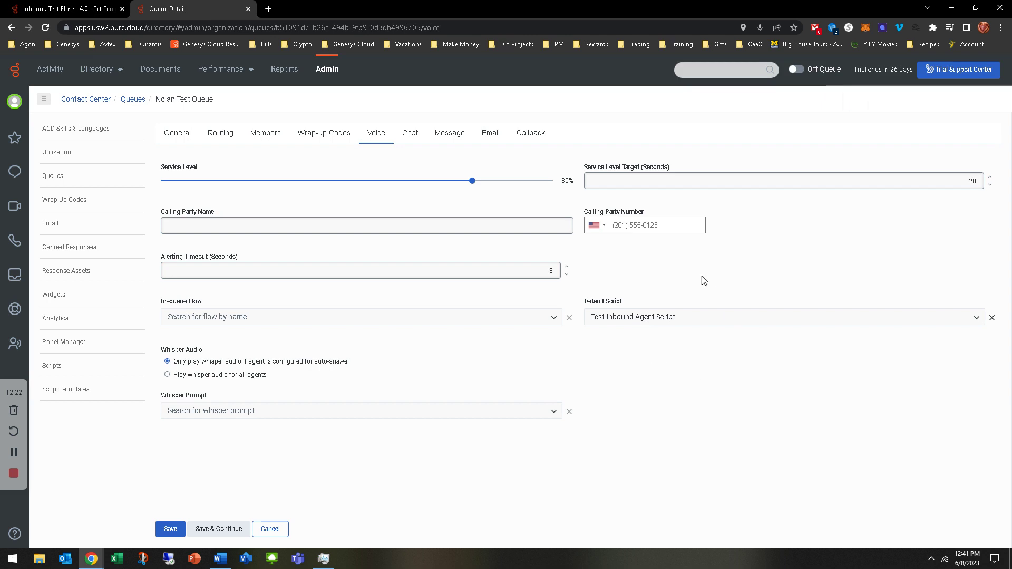
left_click(116, 6)
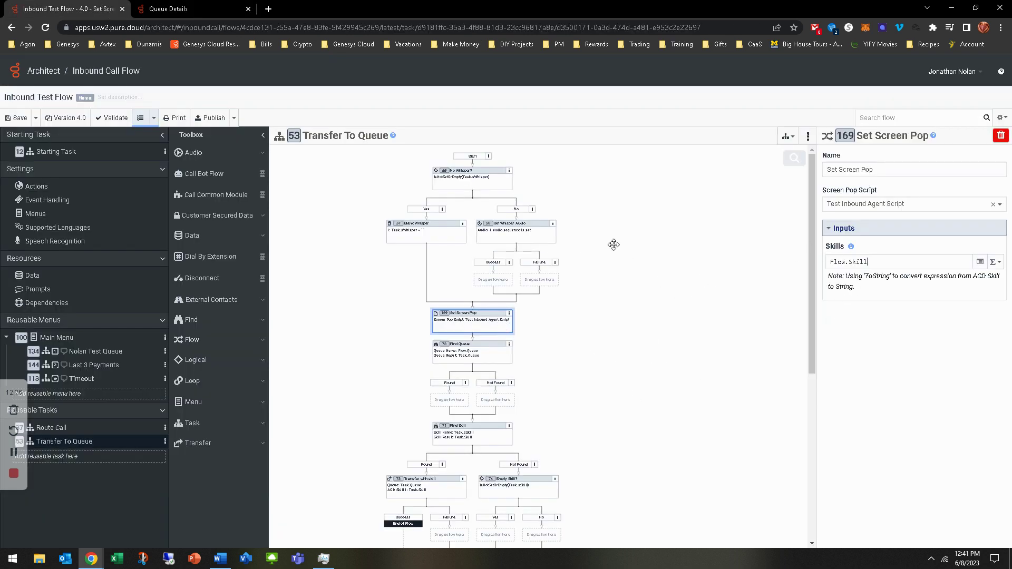
left_click(158, 8)
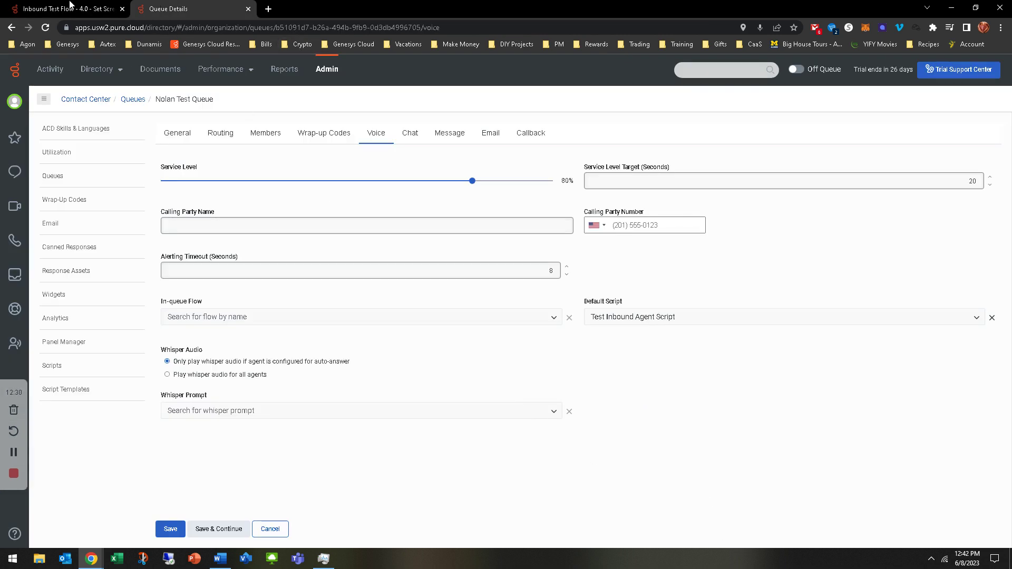
left_click(70, 7)
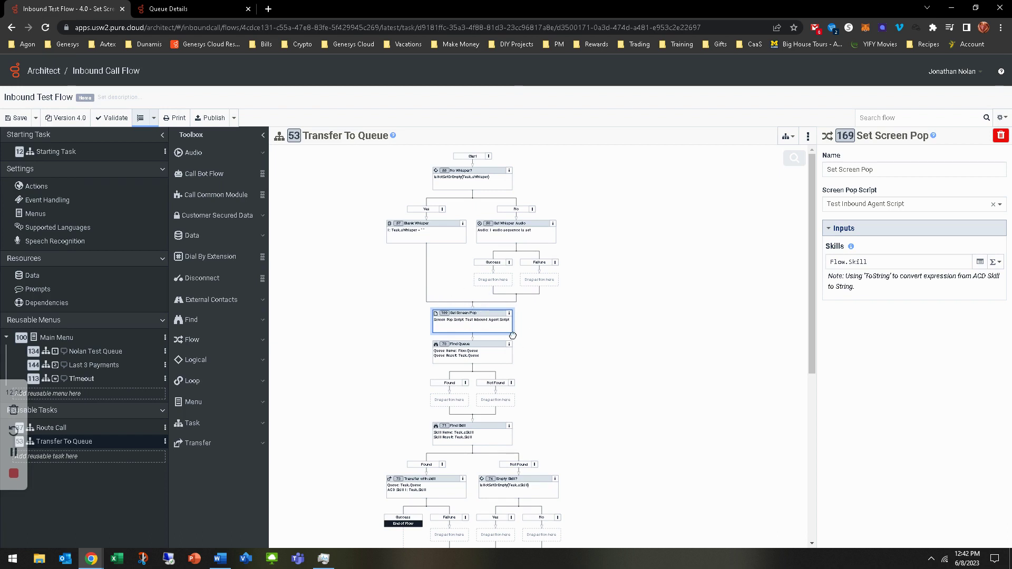
left_click(158, 7)
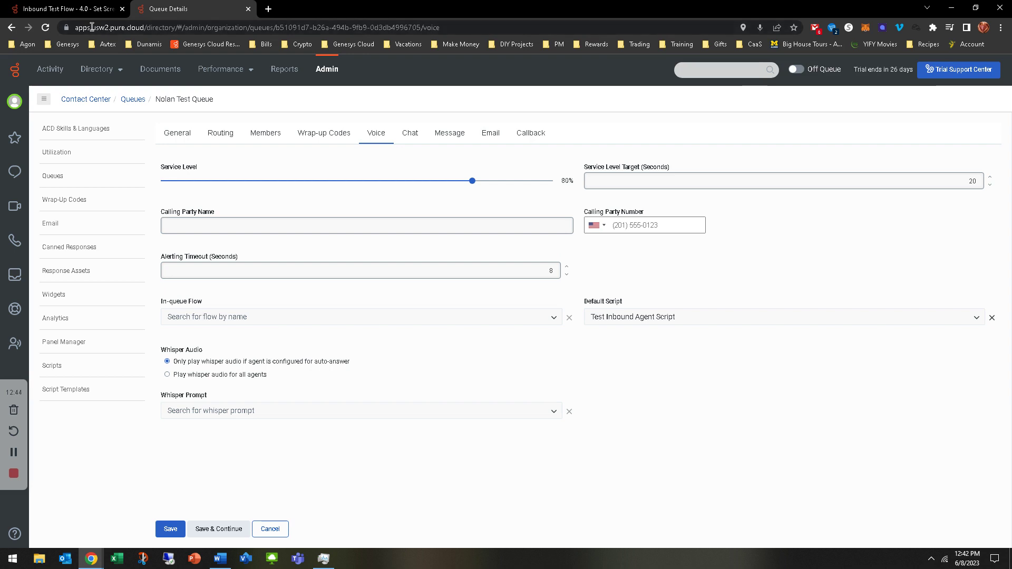
left_click(62, 7)
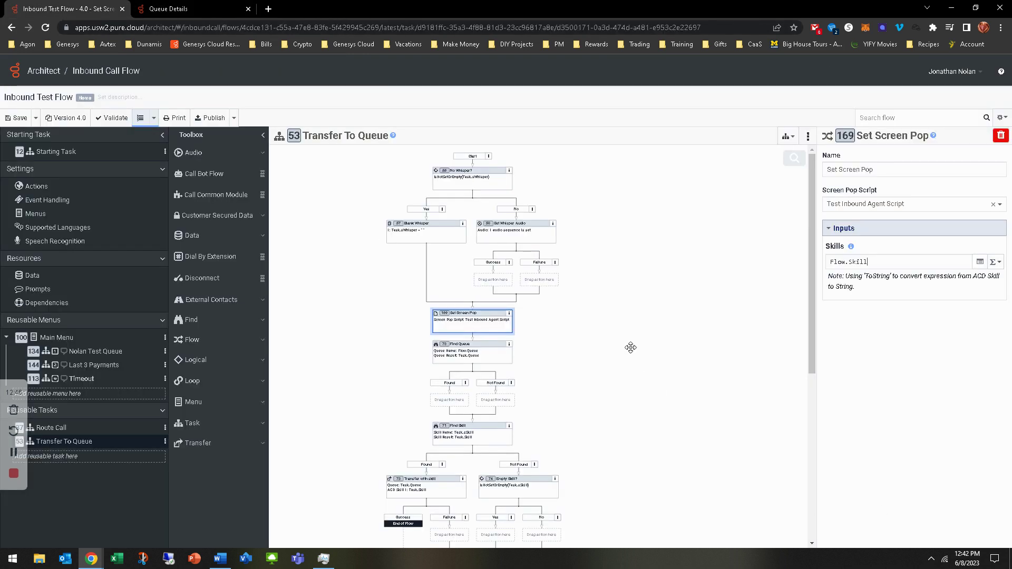